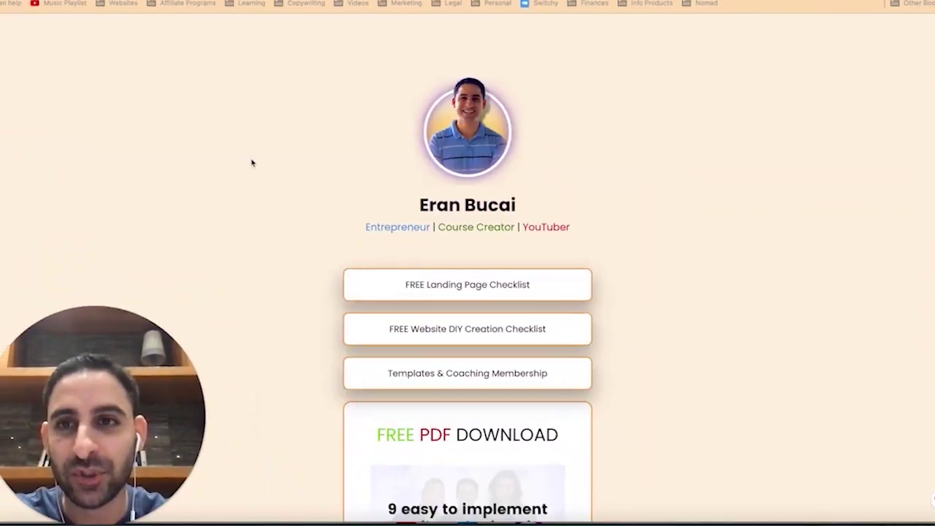
# Step: Scroll through the template, then open the live linktree bio page
pyautogui.scroll(-5, 251, 161)
pyautogui.scroll(-3, 250, 161)
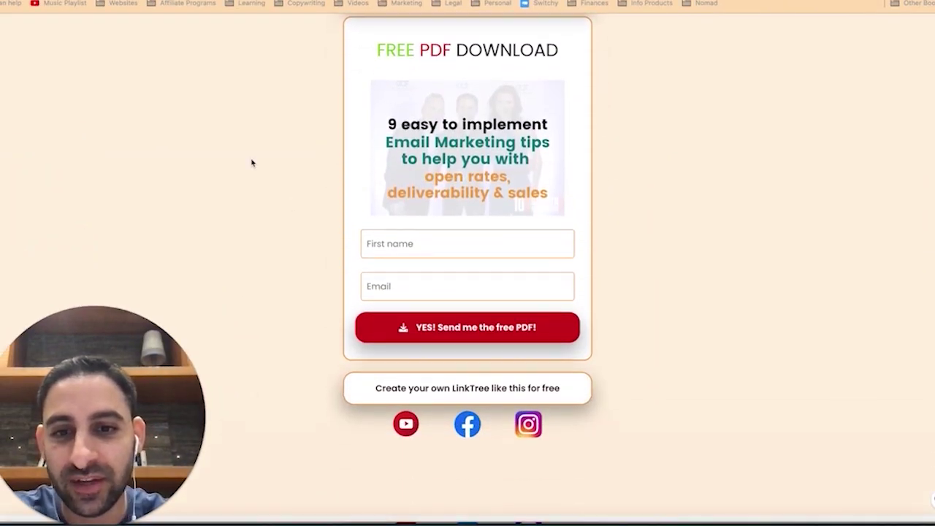
pyautogui.scroll(6, 251, 161)
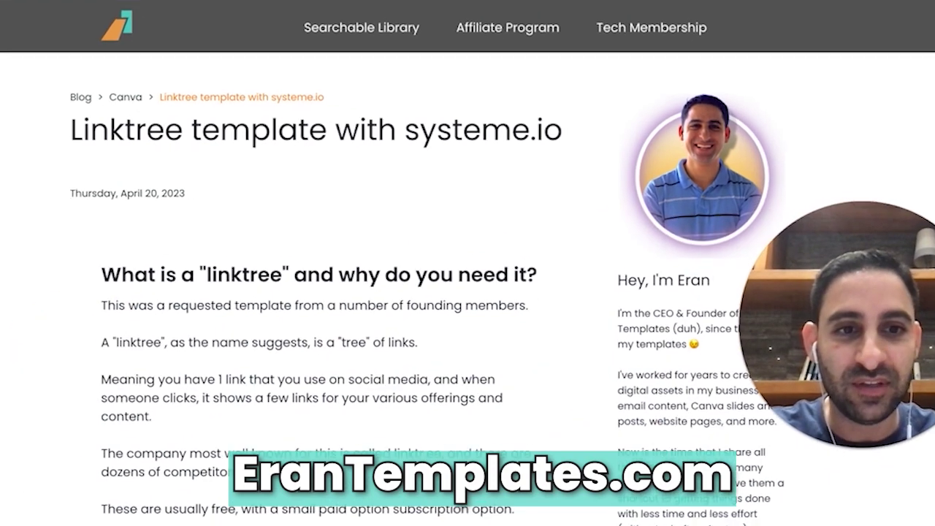
pyautogui.scroll(-3, 381, 312)
pyautogui.scroll(-15, 347, 290)
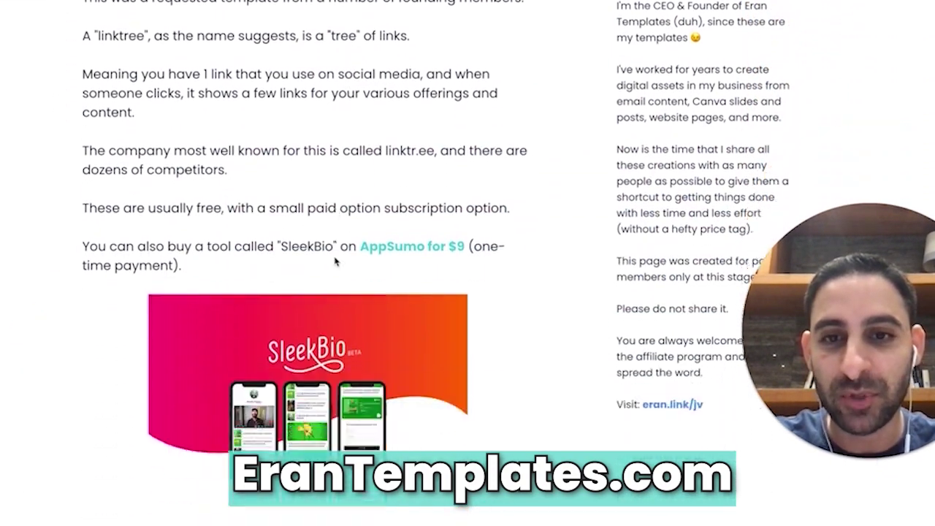
pyautogui.scroll(-10, 336, 262)
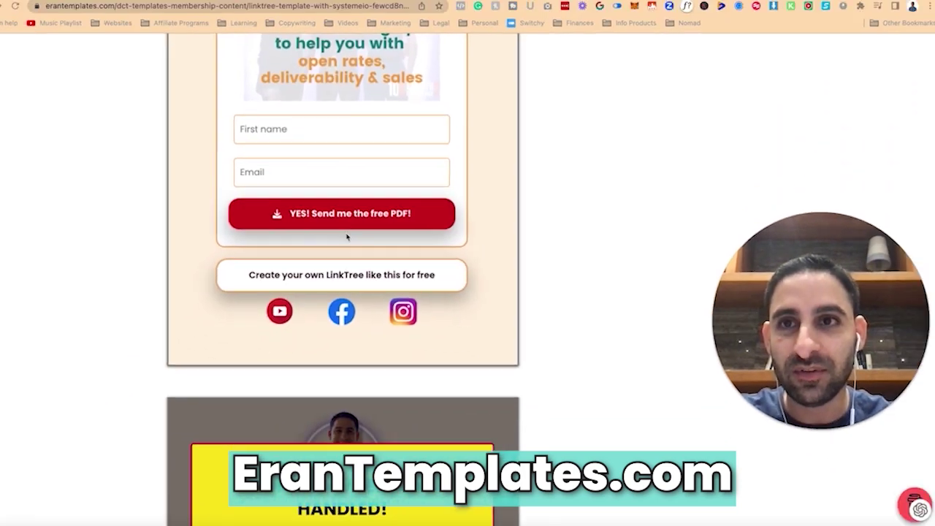
pyautogui.click(234, 1)
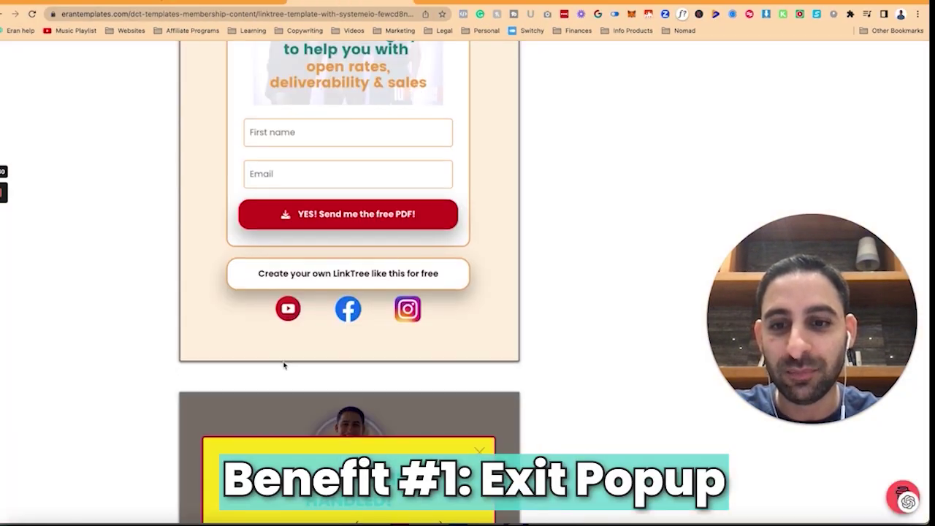
# Step: Look over the live bio page, then return to the linktree page in the editor
pyautogui.scroll(-3, 365, 379)
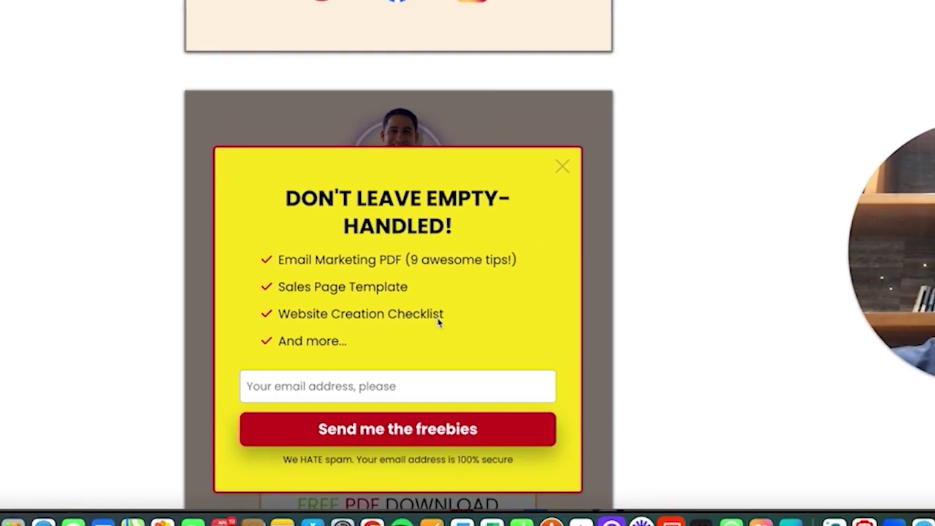
pyautogui.scroll(-6, 438, 351)
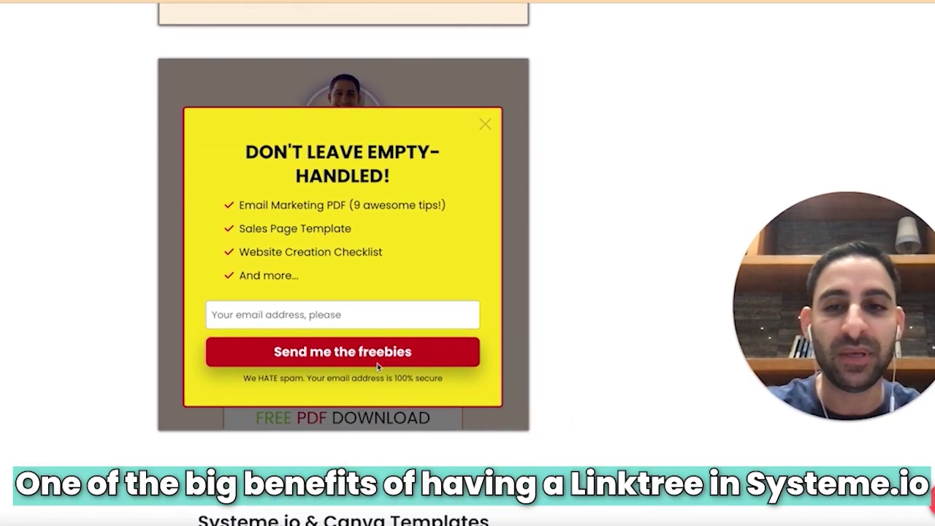
pyautogui.scroll(-1, 379, 366)
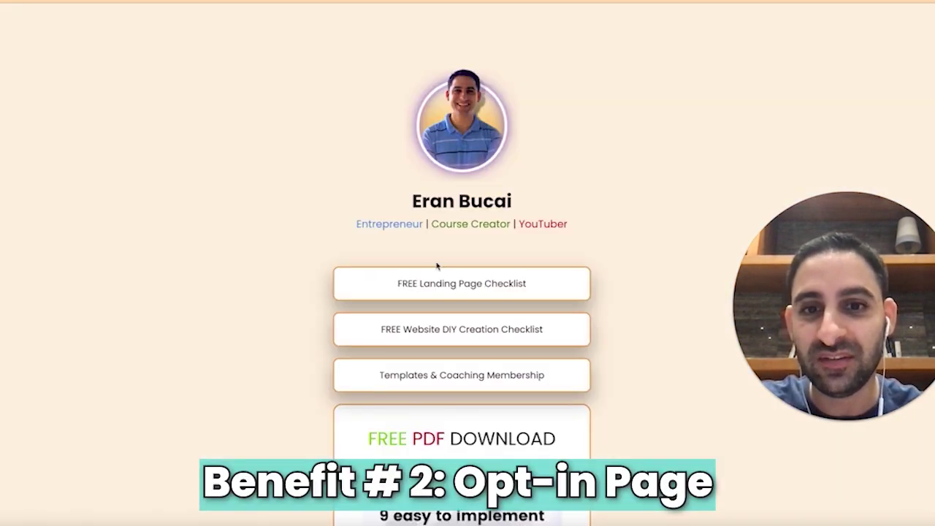
pyautogui.scroll(-5, 441, 268)
pyautogui.scroll(1, 441, 268)
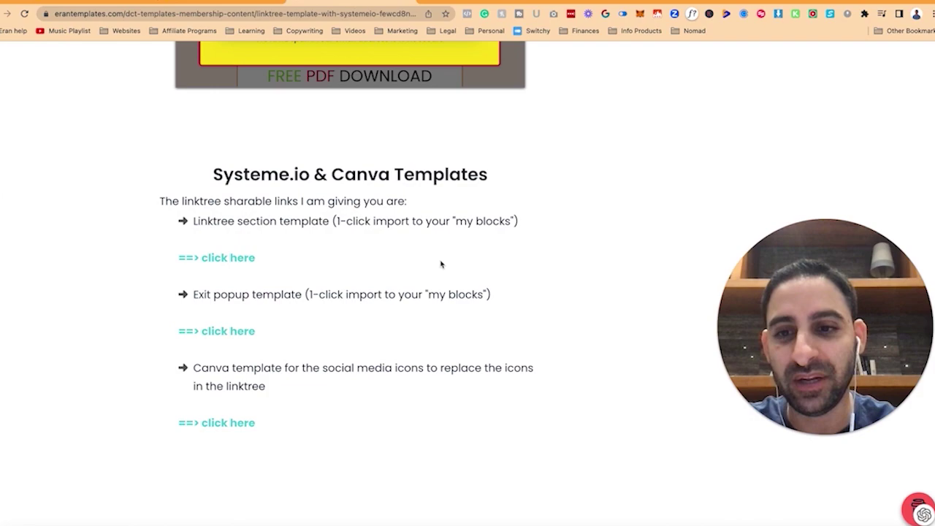
pyautogui.scroll(-2, 440, 264)
pyautogui.scroll(2, 441, 264)
pyautogui.scroll(15, 323, 344)
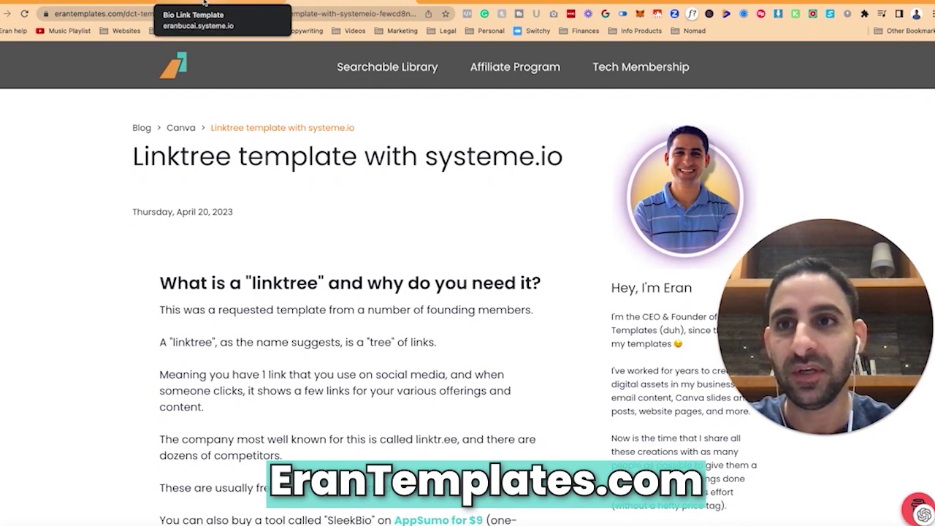
pyautogui.click(116, 3)
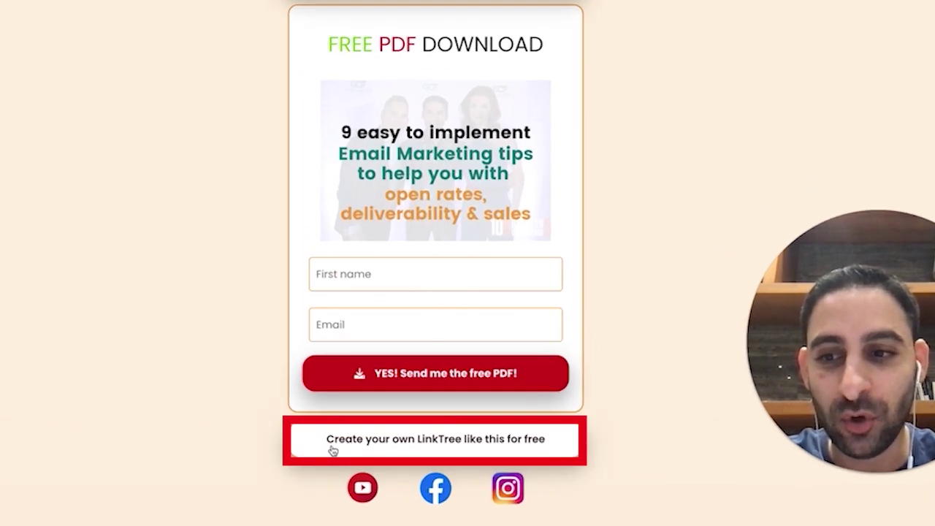
pyautogui.scroll(3, 193, 328)
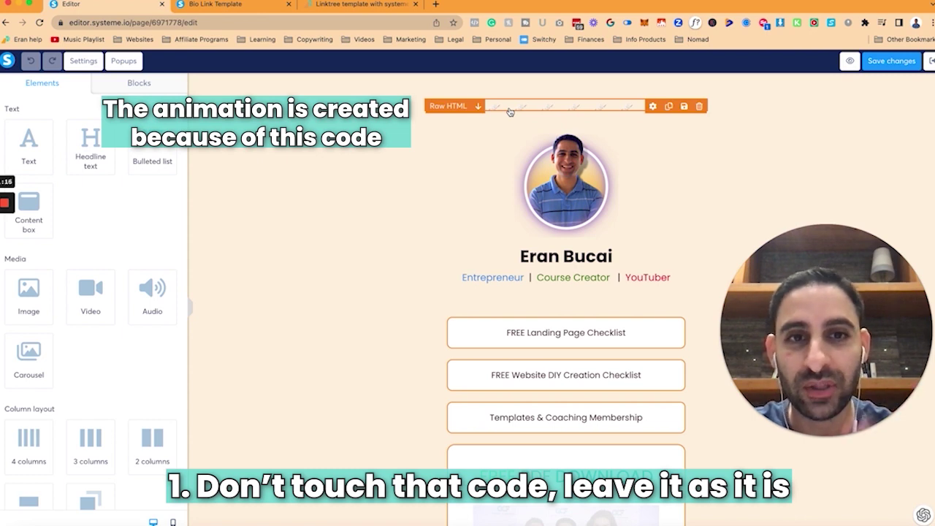
# Step: Check the profile photo's image settings and select 'Entrepreneur' in the tagline
pyautogui.click(551, 196)
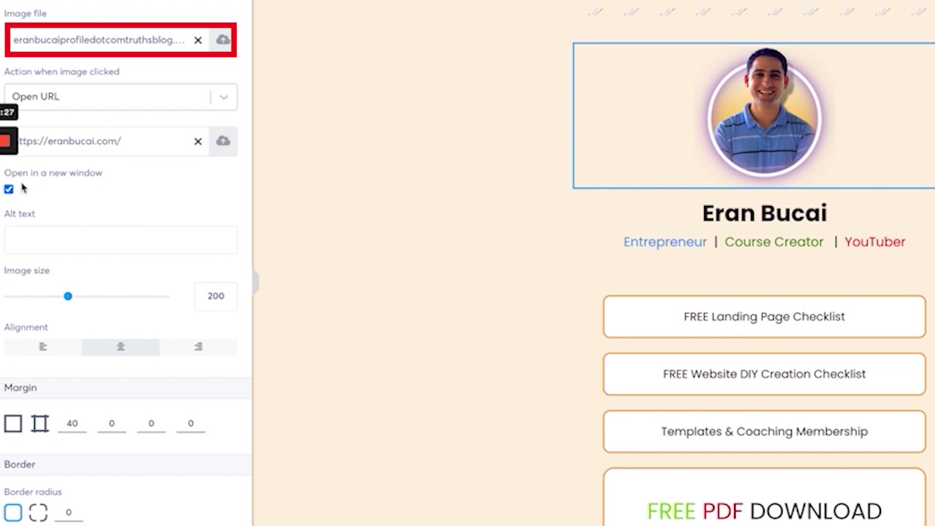
pyautogui.click(494, 246)
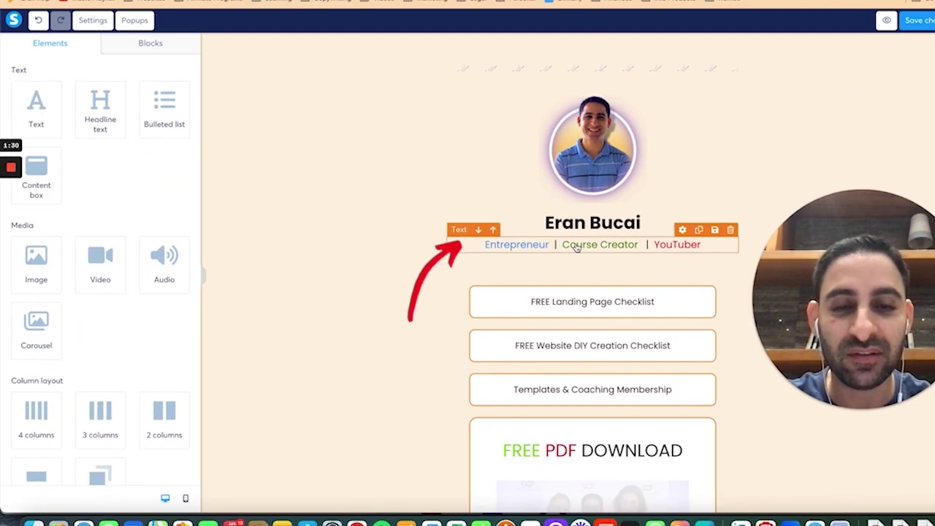
pyautogui.click(576, 247)
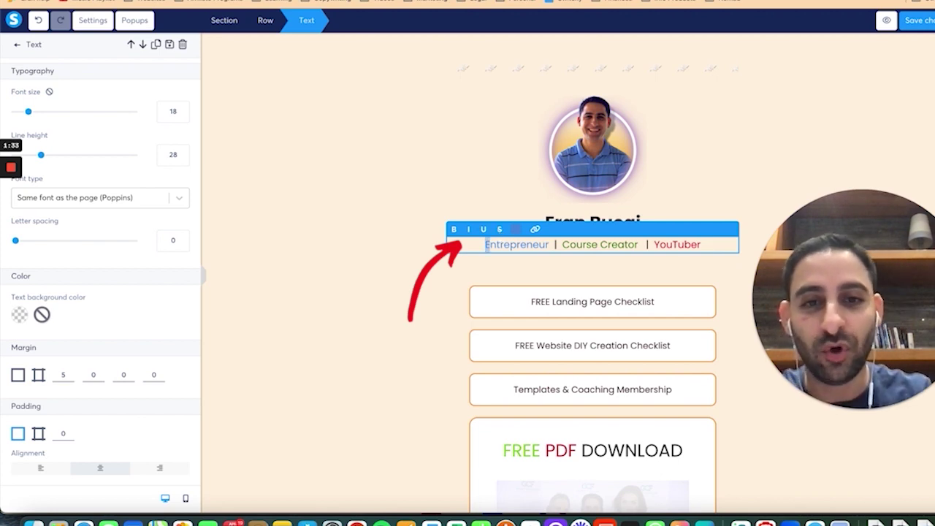
pyautogui.moveTo(485, 244); pyautogui.dragTo(548, 245)
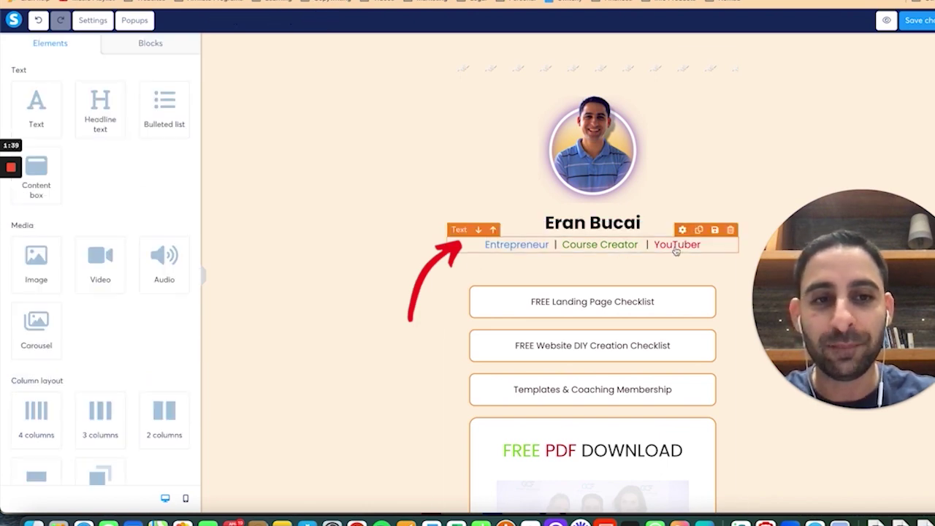
# Step: Edit the name headline, then open the FREE Landing Page Checklist button's settings
pyautogui.click(612, 220)
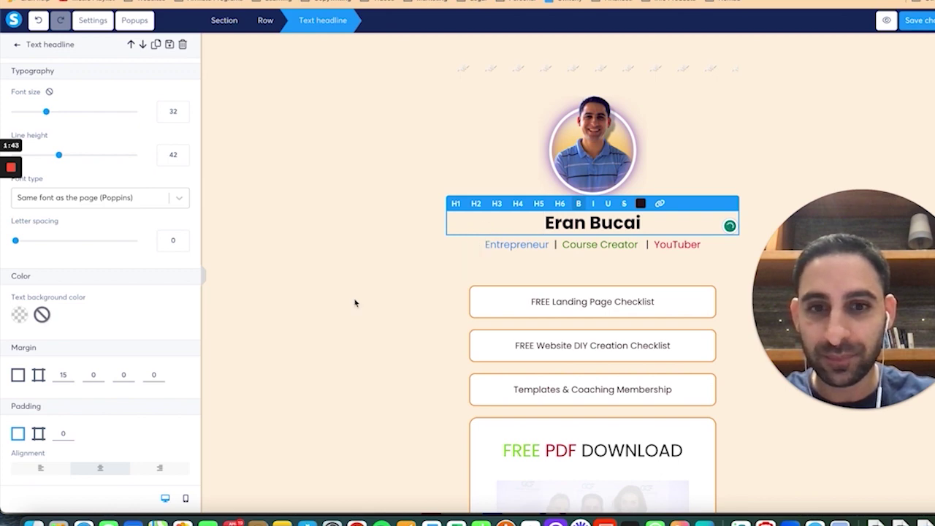
pyautogui.click(355, 303)
pyautogui.click(528, 309)
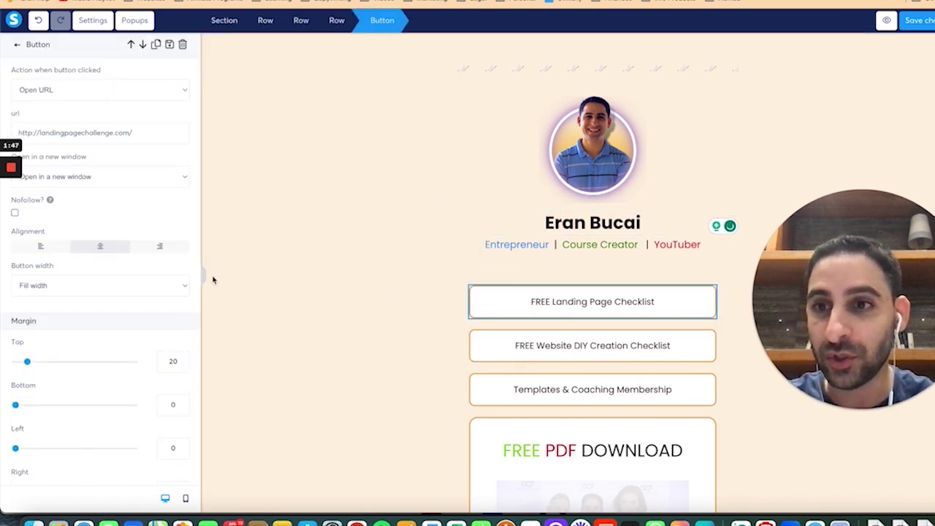
# Step: Try a 10px border on the FREE Landing Page Checklist button, then restore 2px
pyautogui.click(416, 303)
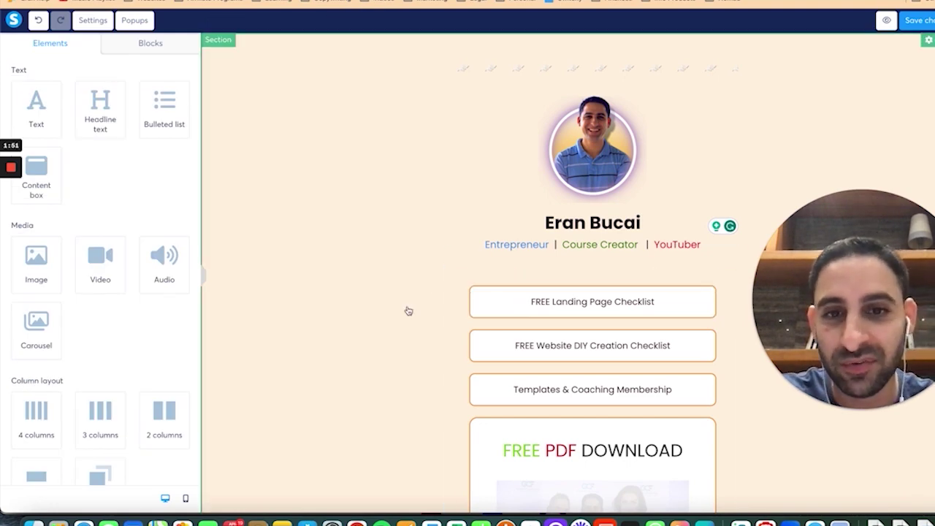
pyautogui.click(503, 314)
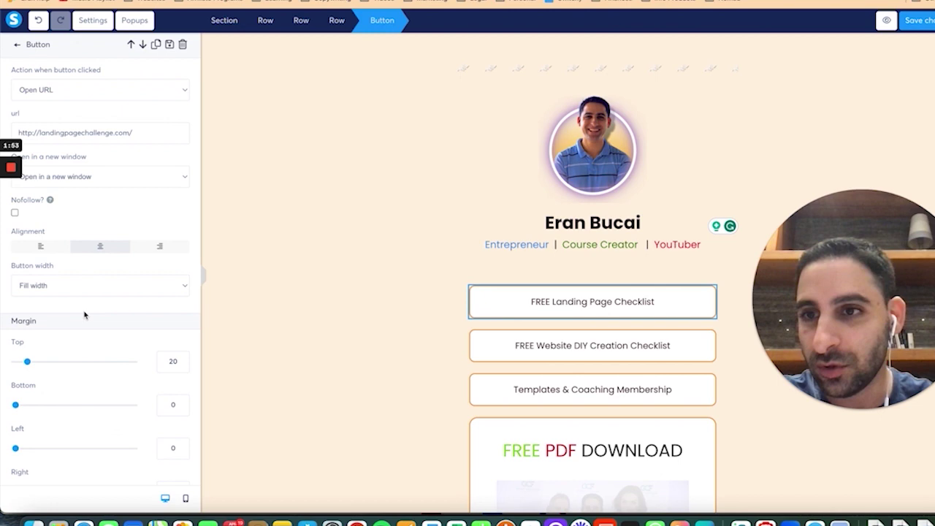
pyautogui.scroll(-15, 84, 314)
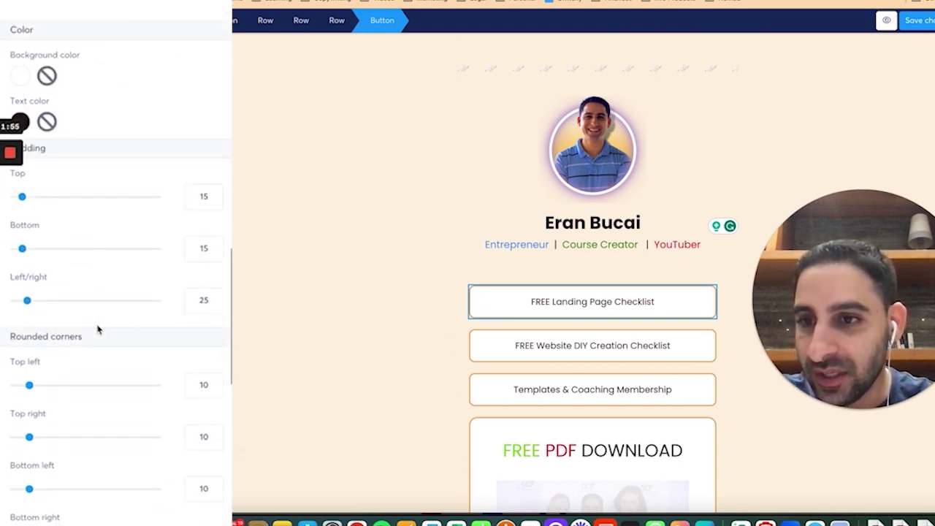
pyautogui.scroll(-10, 98, 329)
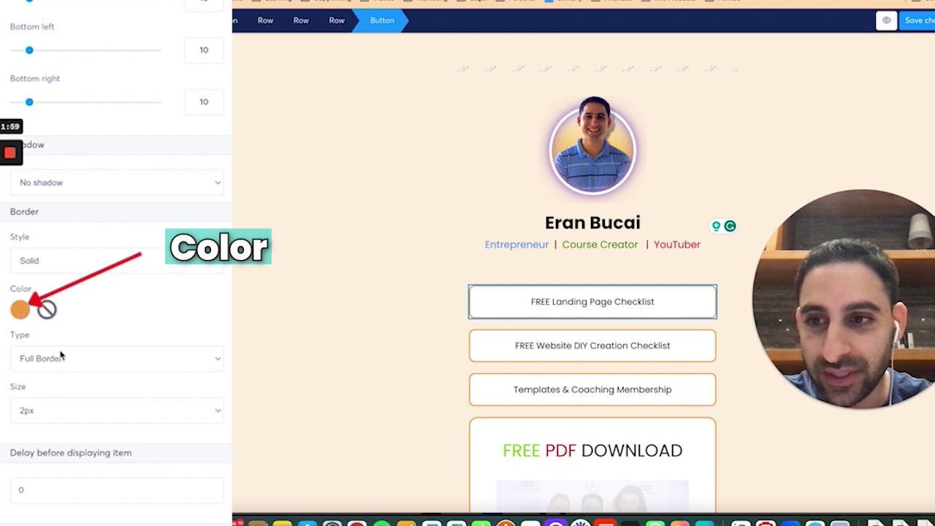
pyautogui.click(84, 413)
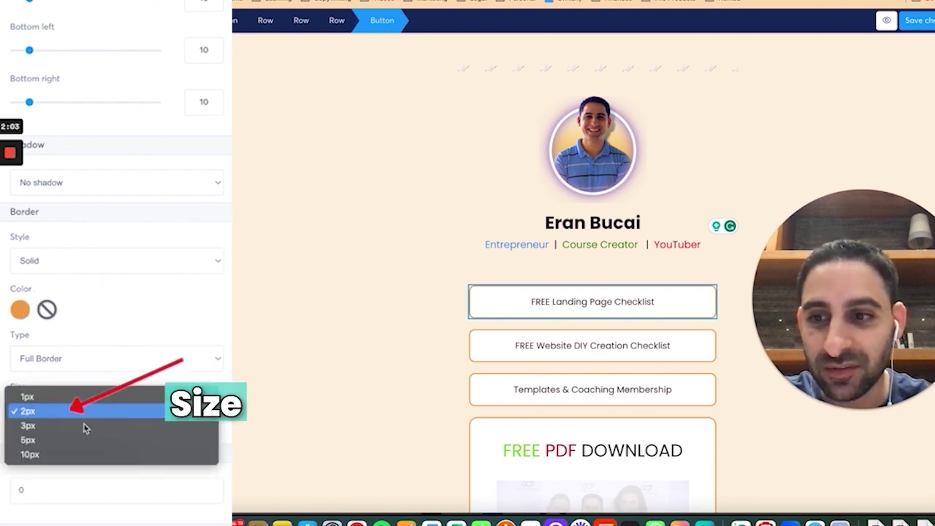
pyautogui.click(83, 453)
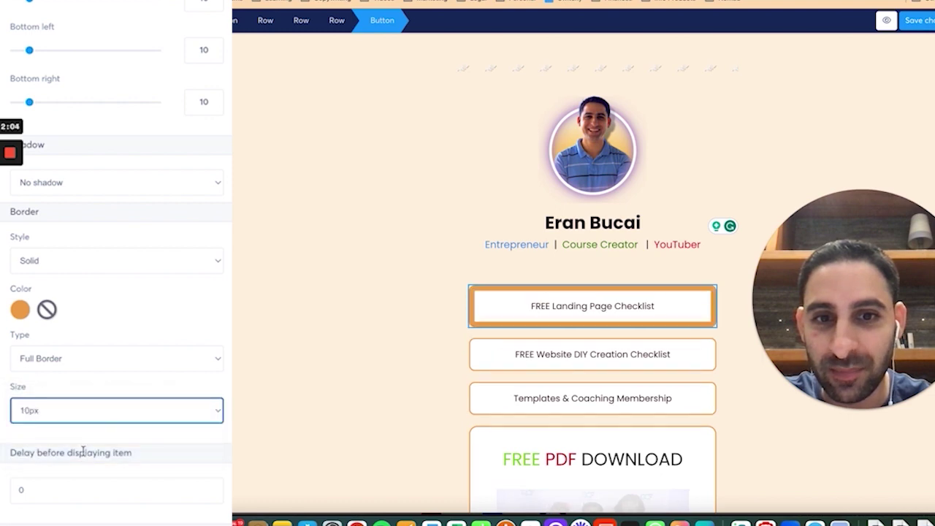
pyautogui.click(90, 412)
pyautogui.click(98, 370)
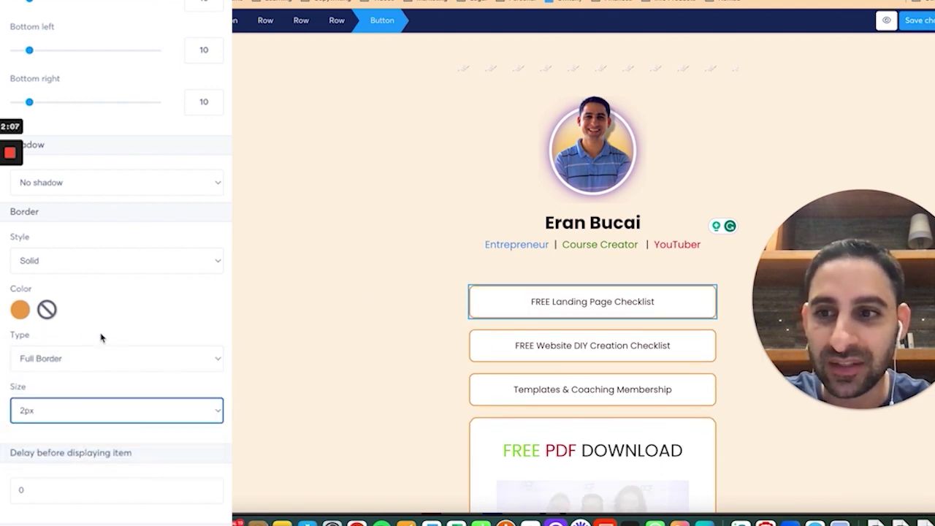
# Step: Try a red border colour, then paste back the orange F1A54D hex value
pyautogui.click(30, 313)
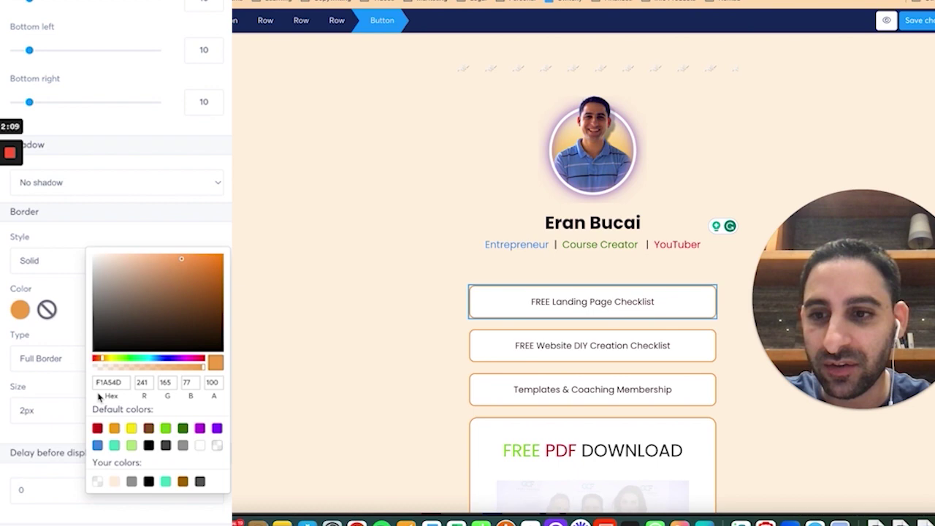
pyautogui.click(121, 383)
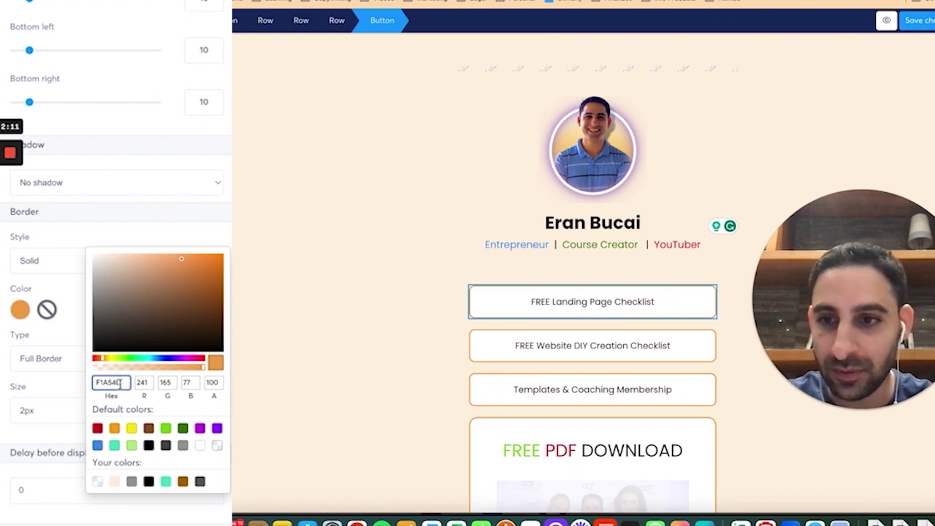
pyautogui.doubleClick(120, 383)
pyautogui.hotkey('ctrl', 'c')
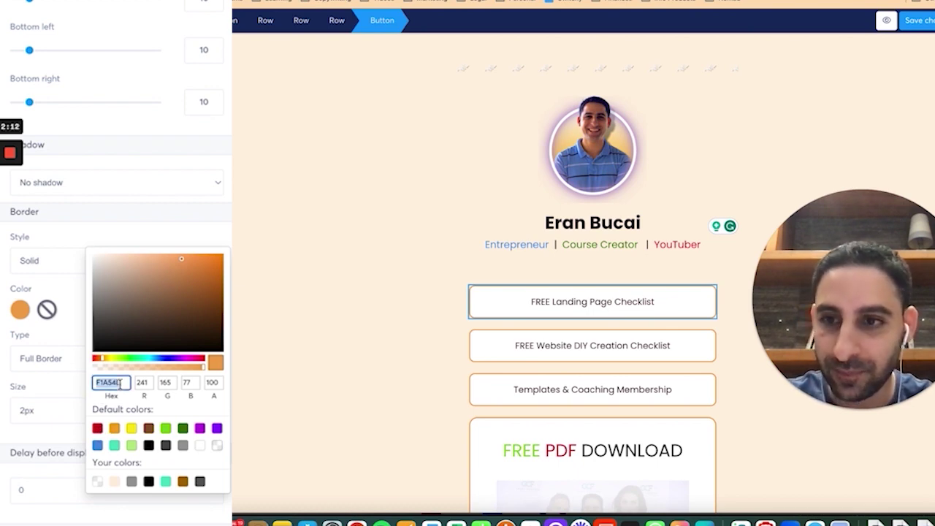
pyautogui.click(97, 428)
pyautogui.doubleClick(102, 381)
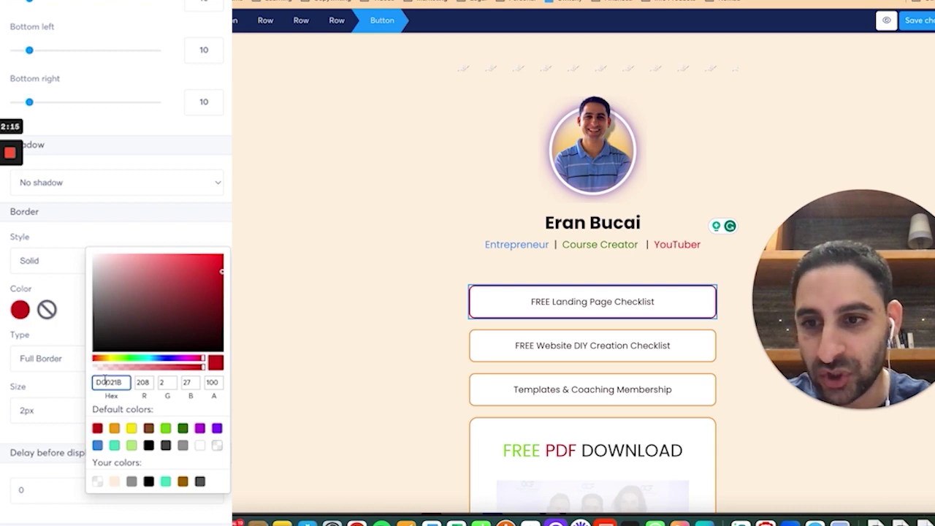
pyautogui.hotkey('ctrl', 'v')
pyautogui.click(76, 316)
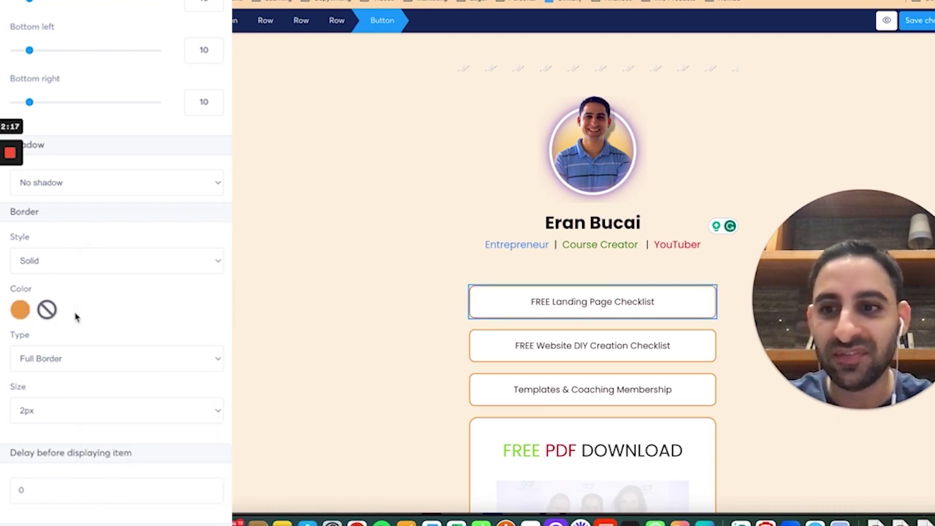
# Step: Duplicate the first button and delete the copy, then open the second button's settings
pyautogui.click(529, 313)
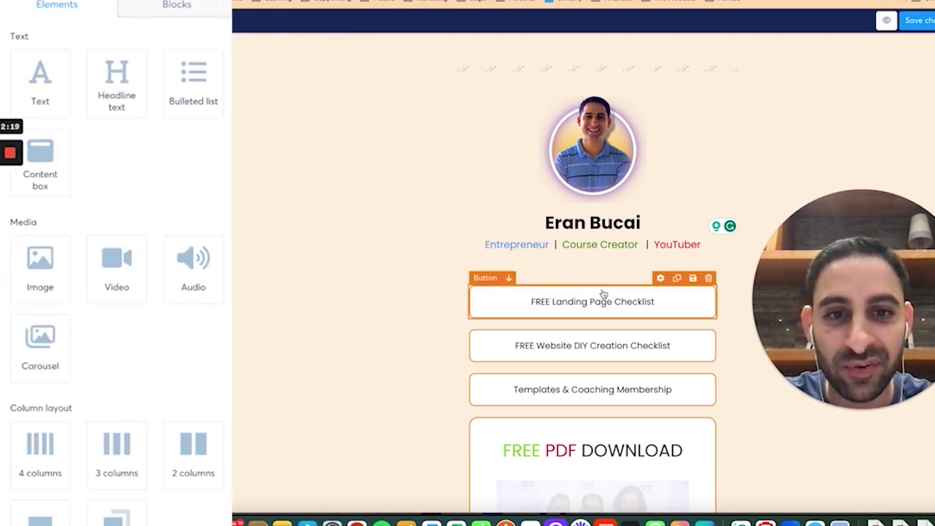
pyautogui.click(677, 278)
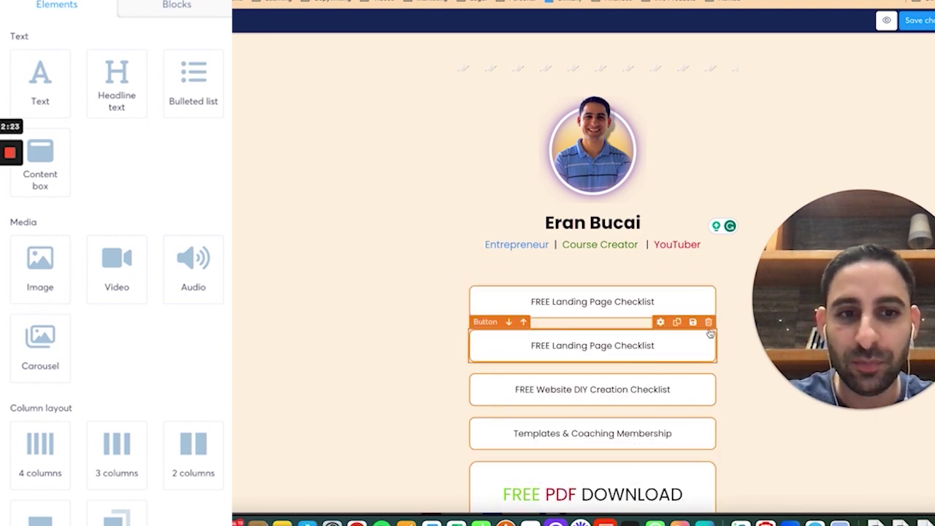
pyautogui.click(708, 322)
pyautogui.click(587, 43)
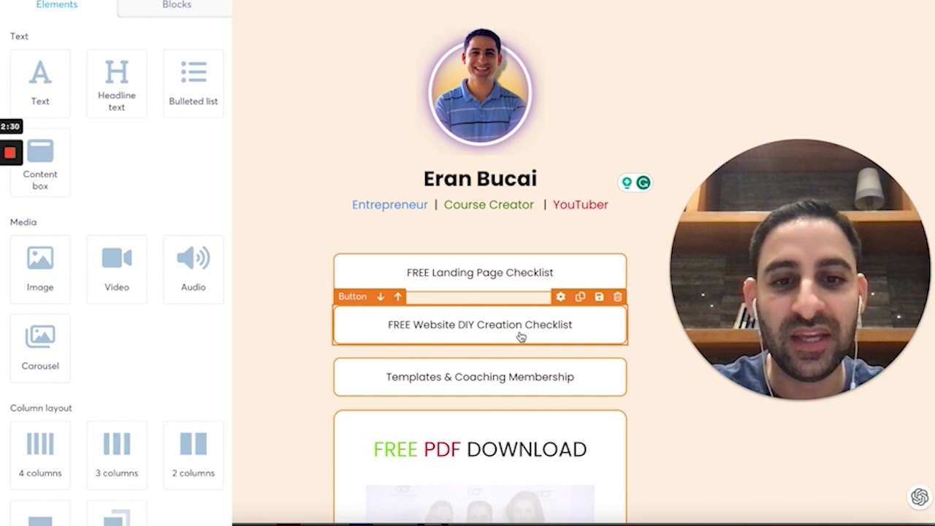
pyautogui.click(607, 348)
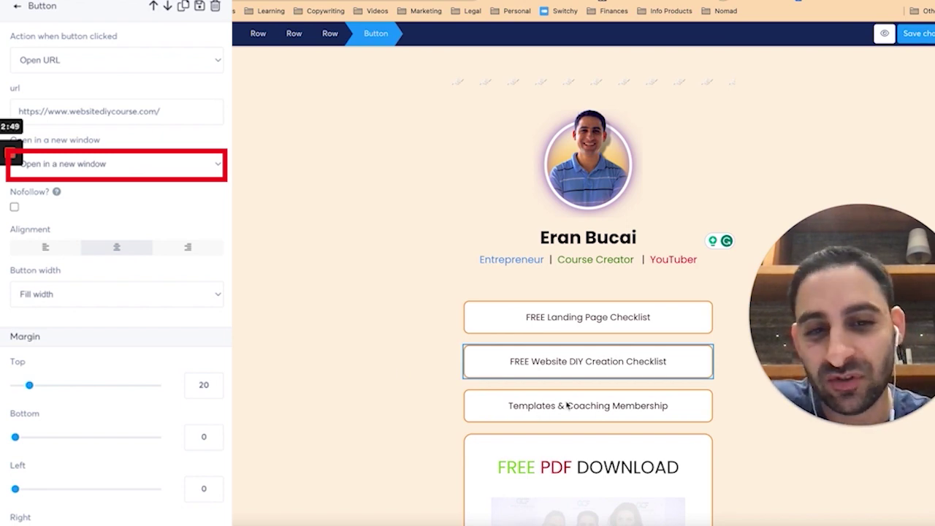
# Step: Scroll to the FREE PDF DOWNLOAD box, check its cover image, and select the form box
pyautogui.click(446, 390)
pyautogui.scroll(-4, 490, 426)
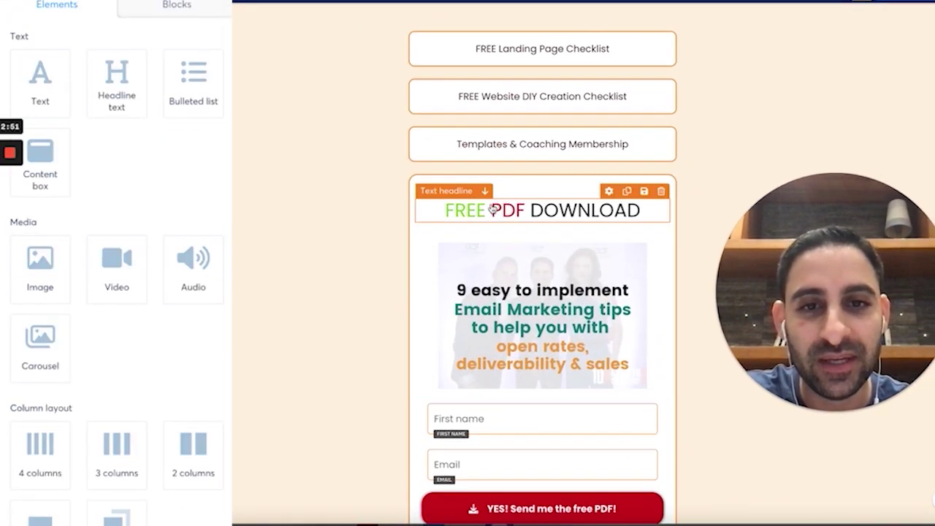
pyautogui.click(515, 313)
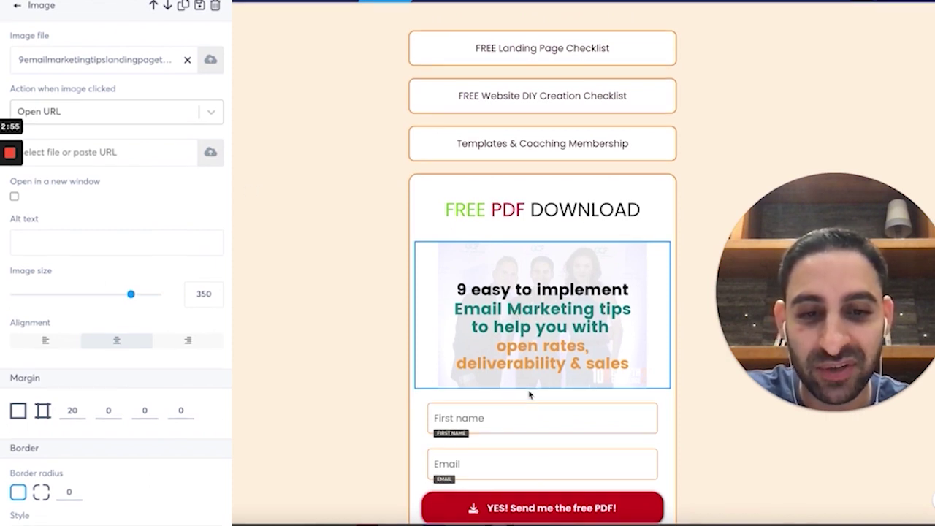
pyautogui.click(541, 442)
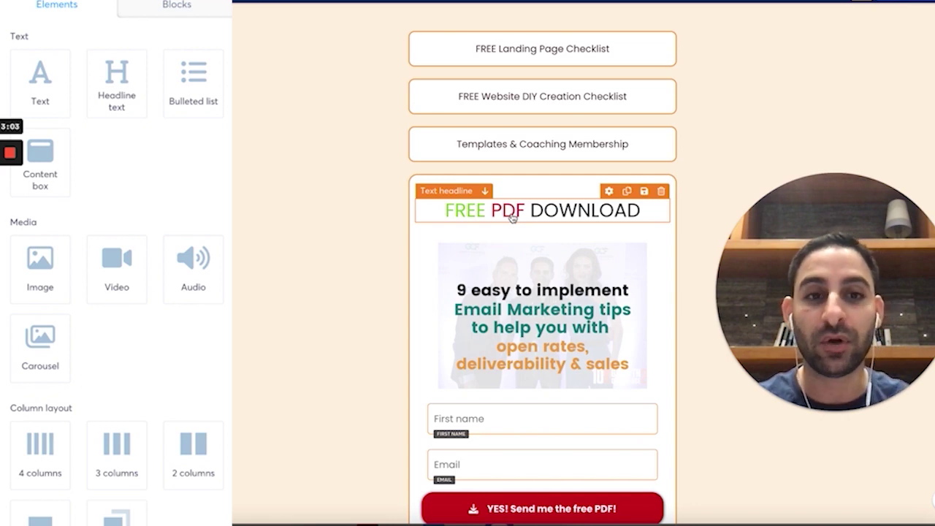
pyautogui.scroll(-3, 438, 249)
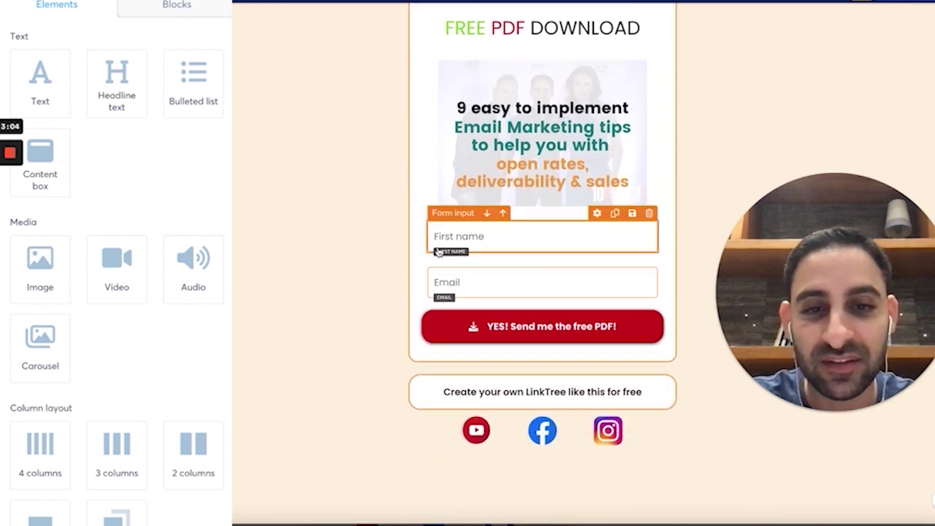
pyautogui.click(415, 216)
pyautogui.click(411, 241)
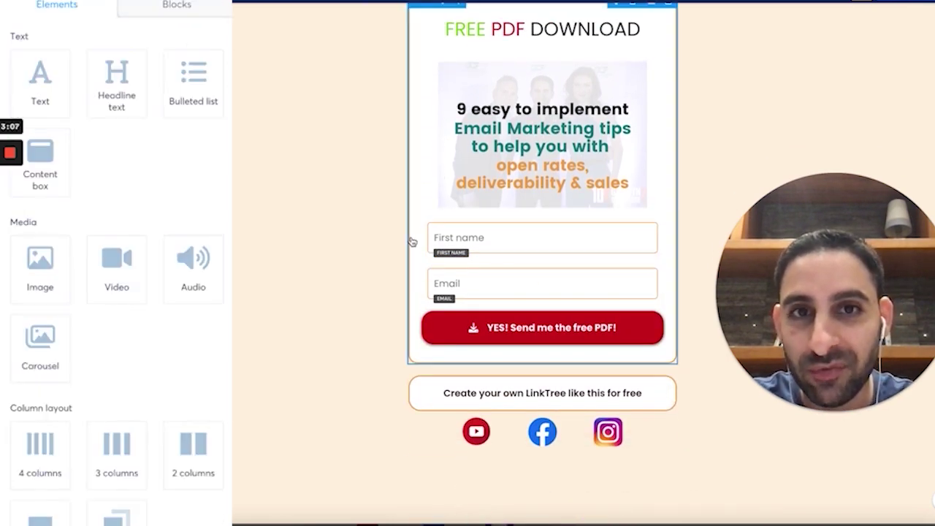
pyautogui.scroll(1, 411, 241)
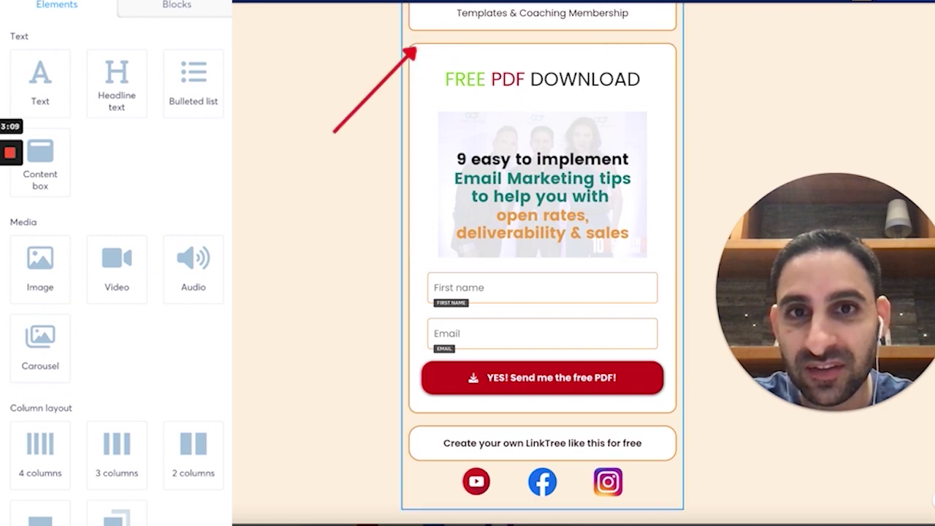
pyautogui.click(418, 35)
pyautogui.scroll(-5, 144, 268)
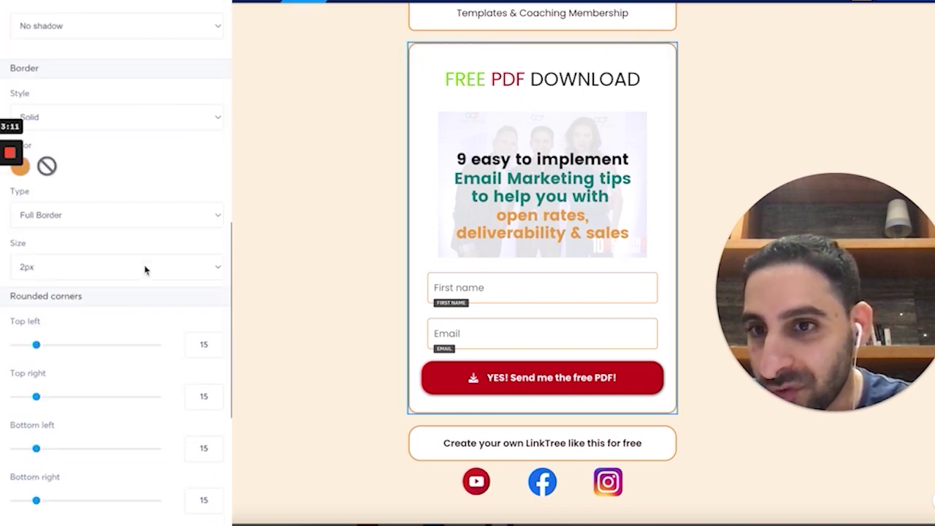
pyautogui.scroll(3, 144, 268)
pyautogui.click(98, 240)
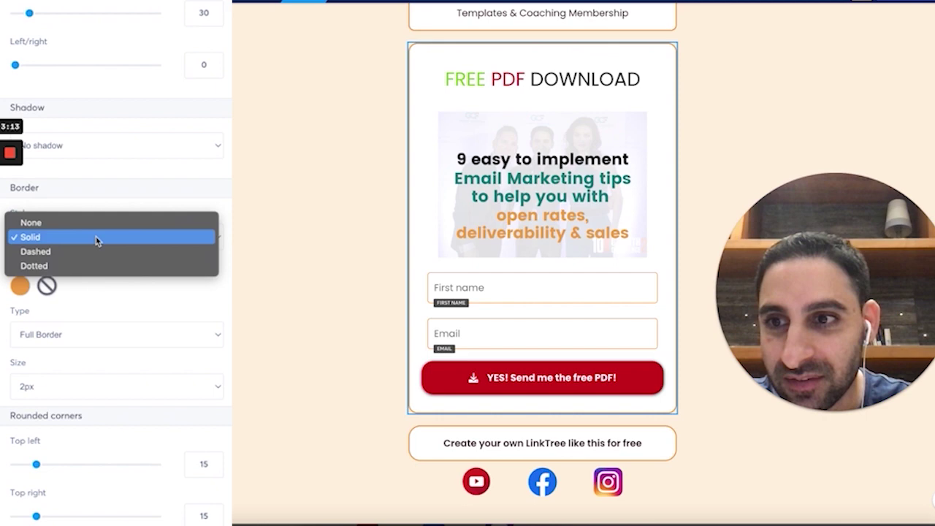
pyautogui.click(94, 254)
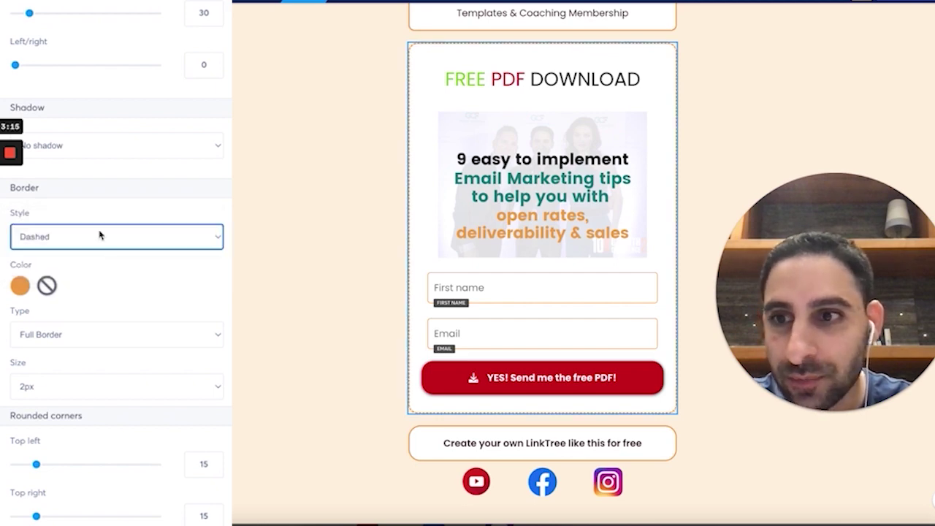
pyautogui.click(100, 235)
pyautogui.click(95, 221)
pyautogui.click(93, 240)
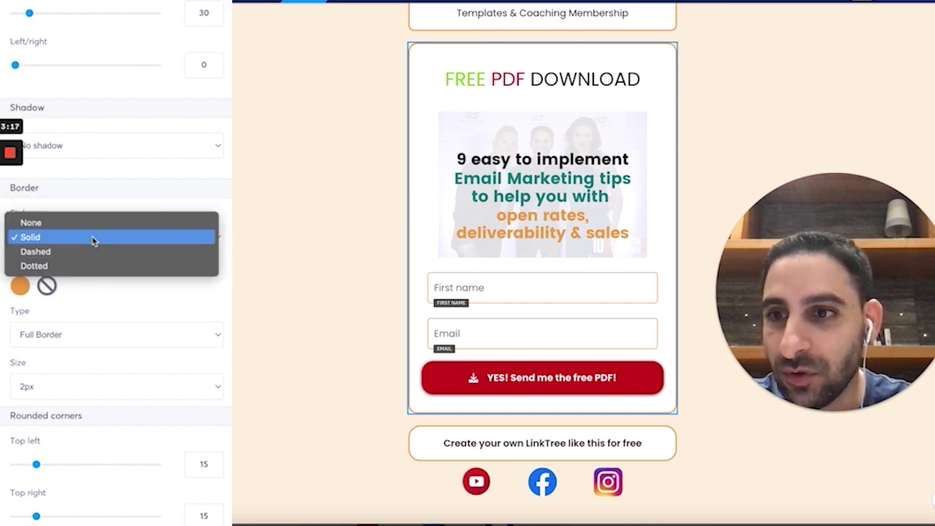
pyautogui.click(96, 221)
pyautogui.click(100, 236)
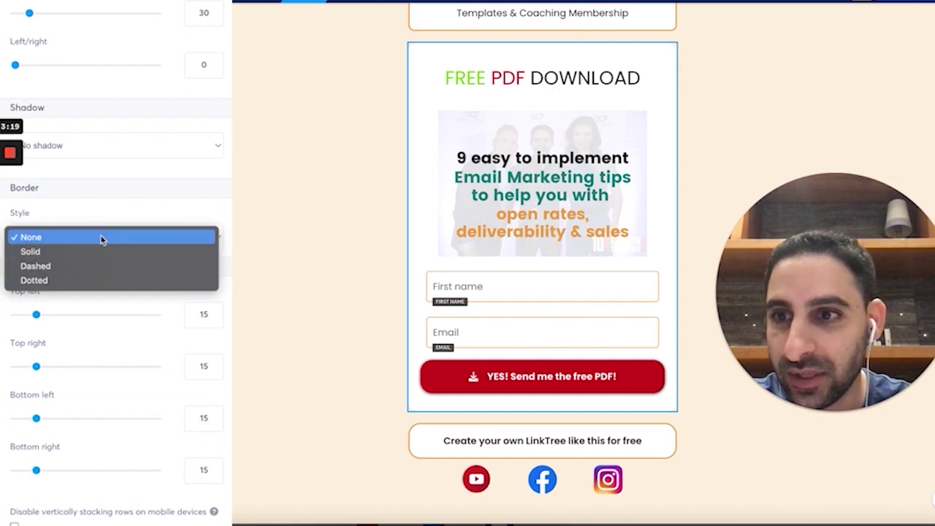
pyautogui.click(98, 251)
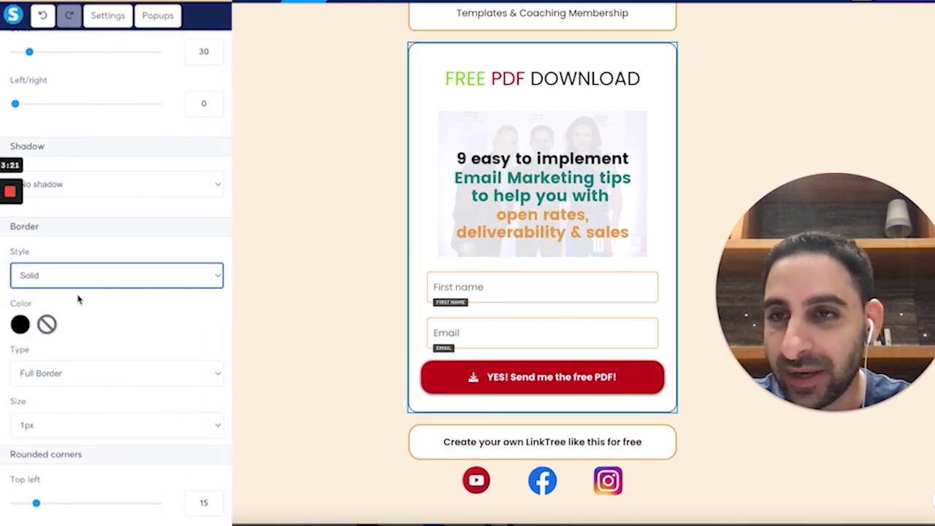
pyautogui.click(45, 16)
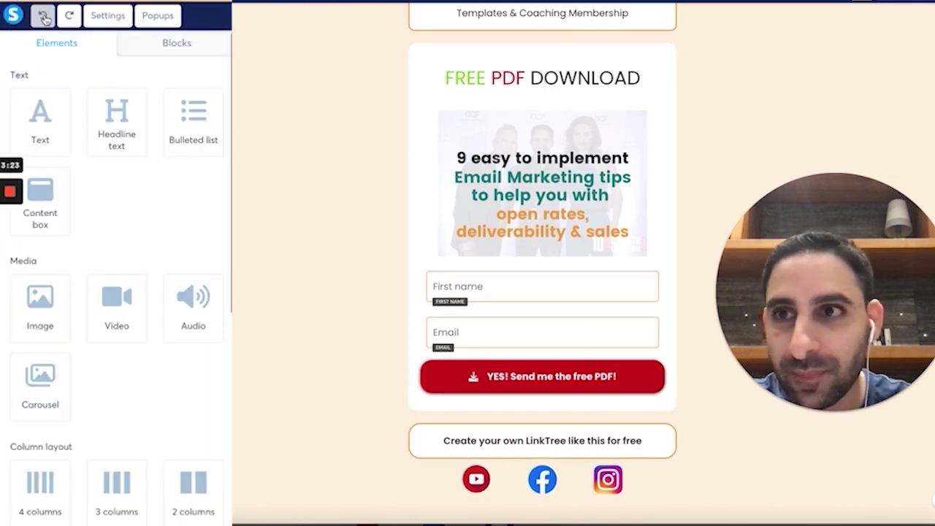
pyautogui.click(46, 16)
# Step: Review the YES! Send me the free PDF! button's form settings, then the LinkTree button's
pyautogui.click(527, 352)
pyautogui.click(540, 387)
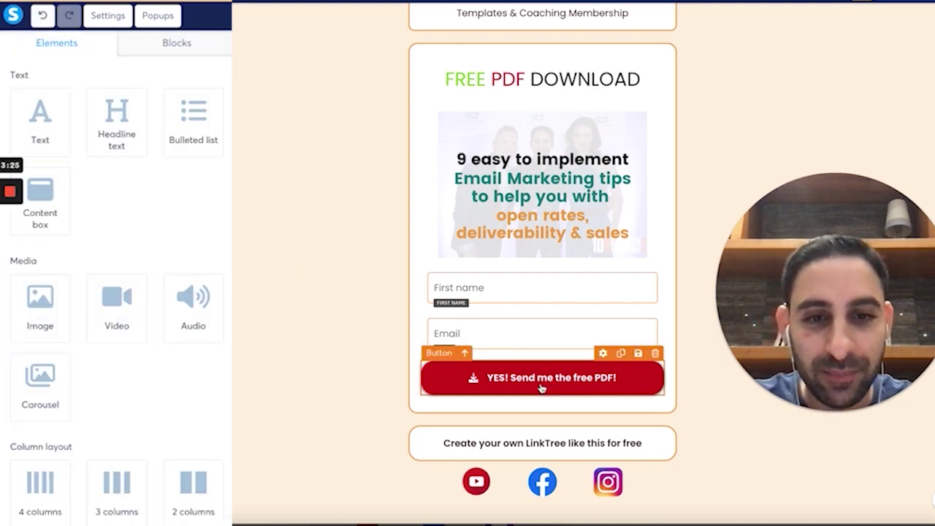
pyautogui.click(541, 383)
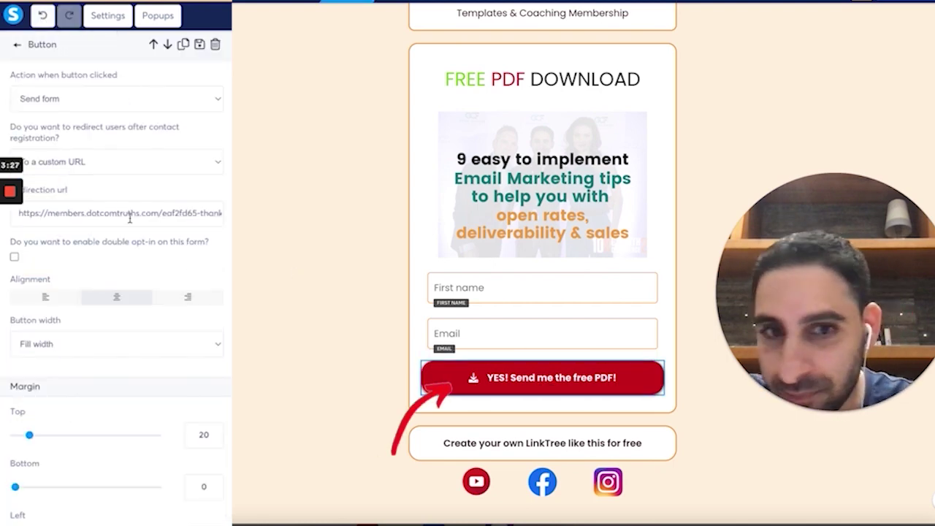
pyautogui.click(488, 330)
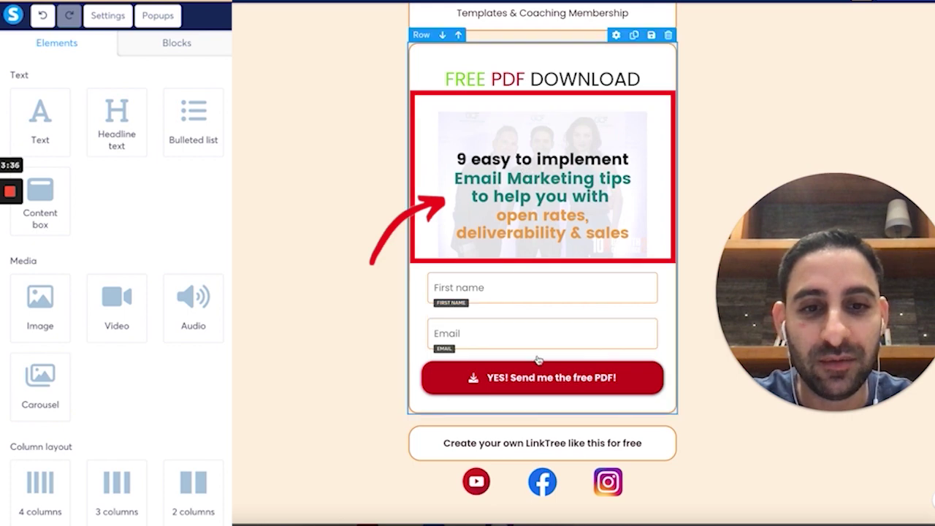
pyautogui.click(542, 379)
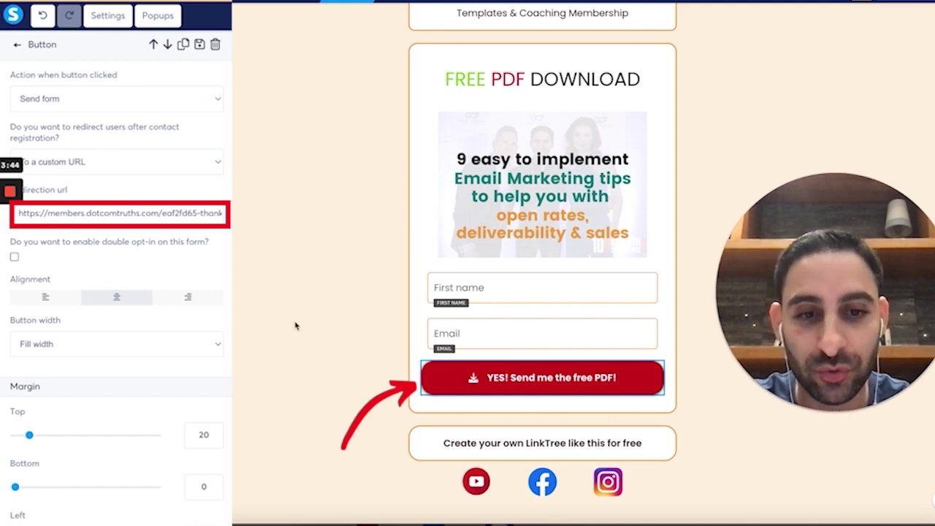
pyautogui.click(526, 445)
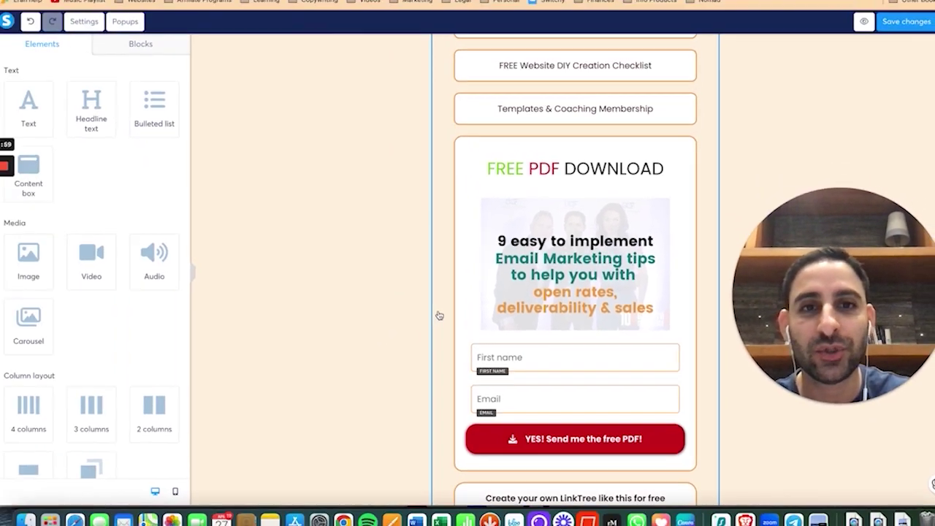
# Step: Check that the YouTube icon's link ends in ?sub_confirmation=1 and close it unchanged
pyautogui.scroll(4, 440, 315)
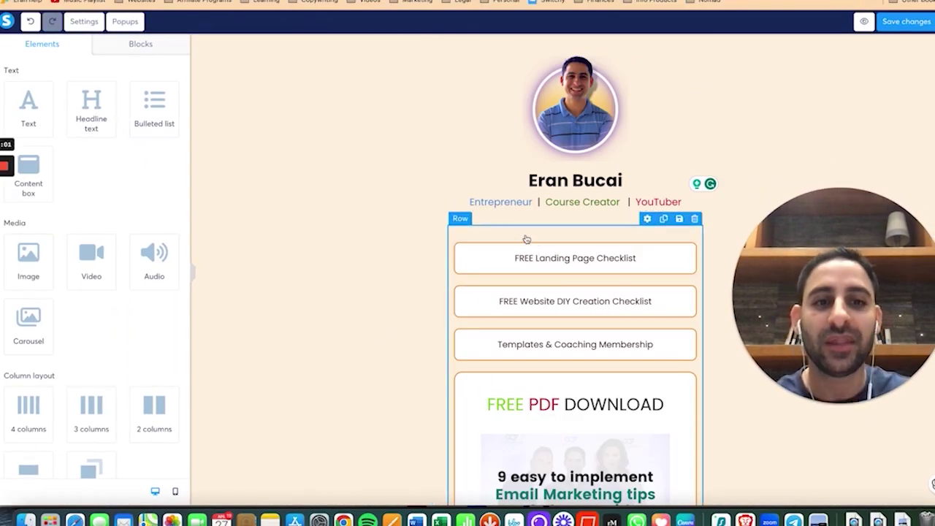
pyautogui.scroll(-5, 526, 238)
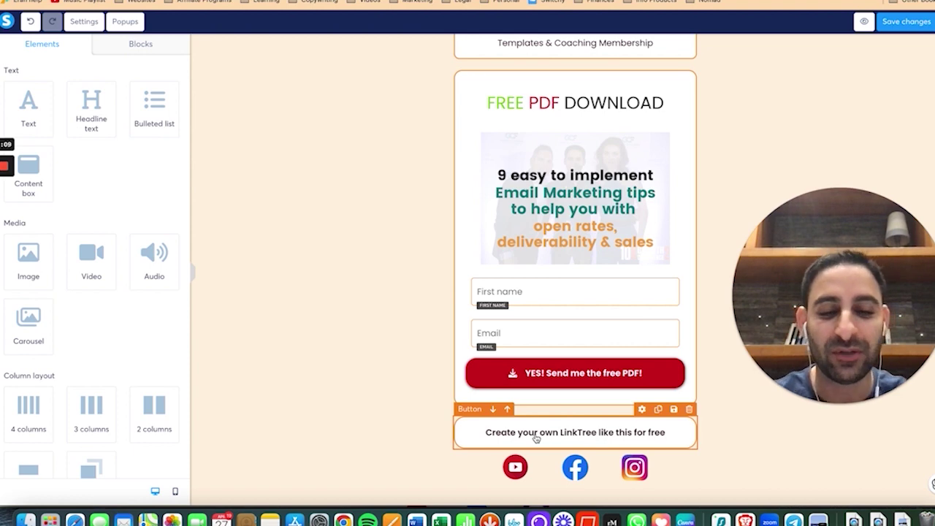
pyautogui.click(516, 469)
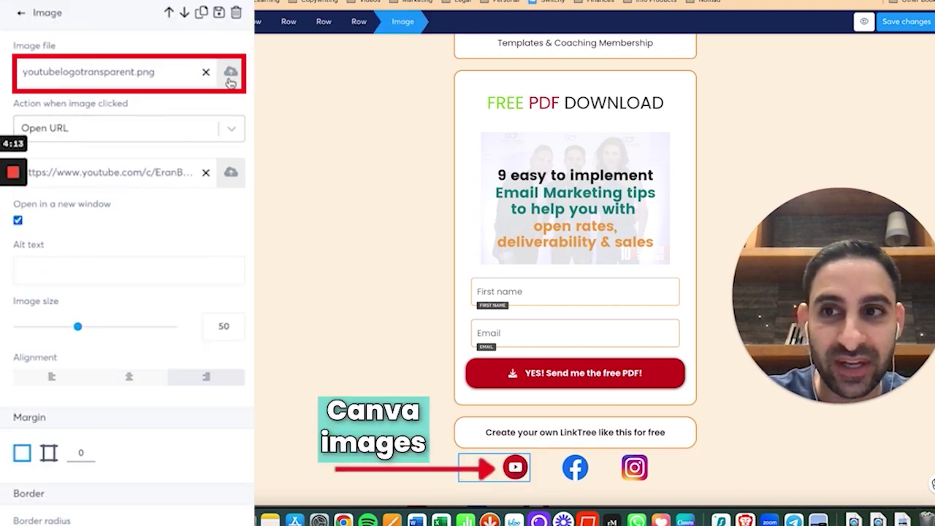
pyautogui.tripleClick(160, 168)
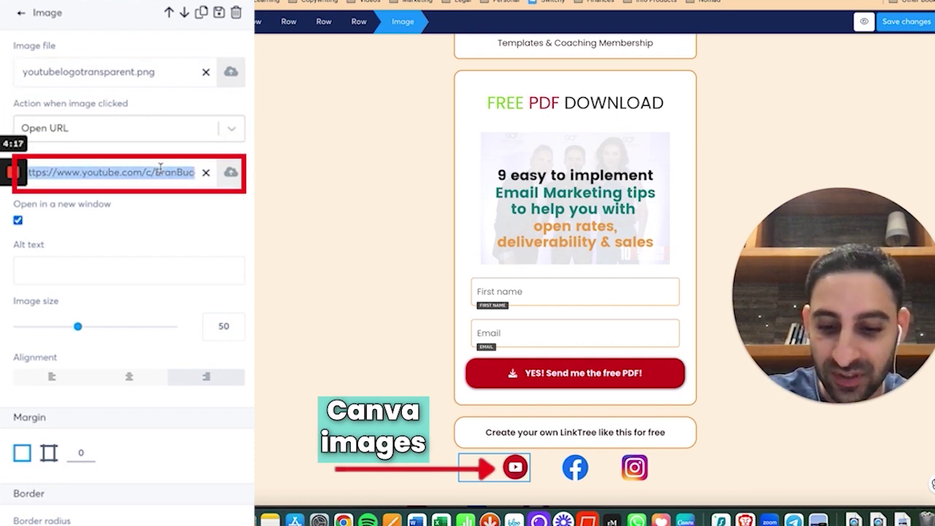
pyautogui.click(174, 168)
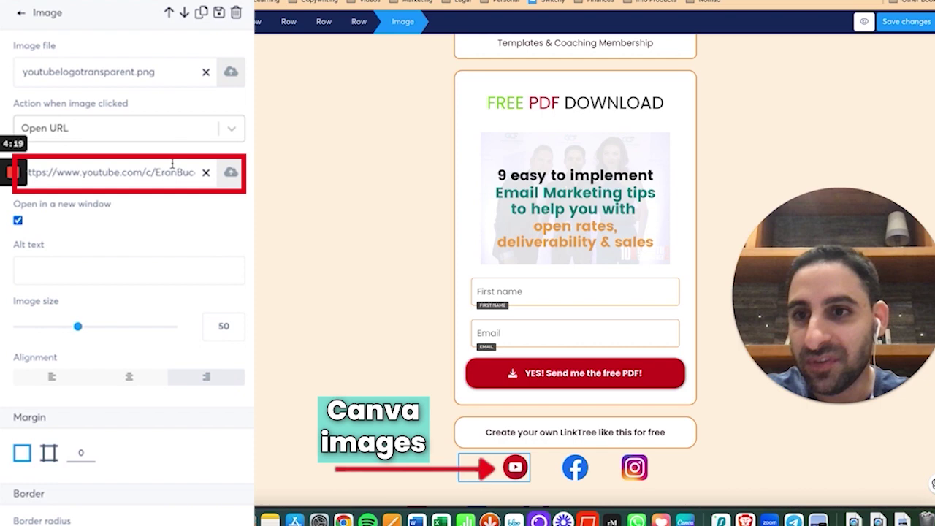
pyautogui.press('super+Right')
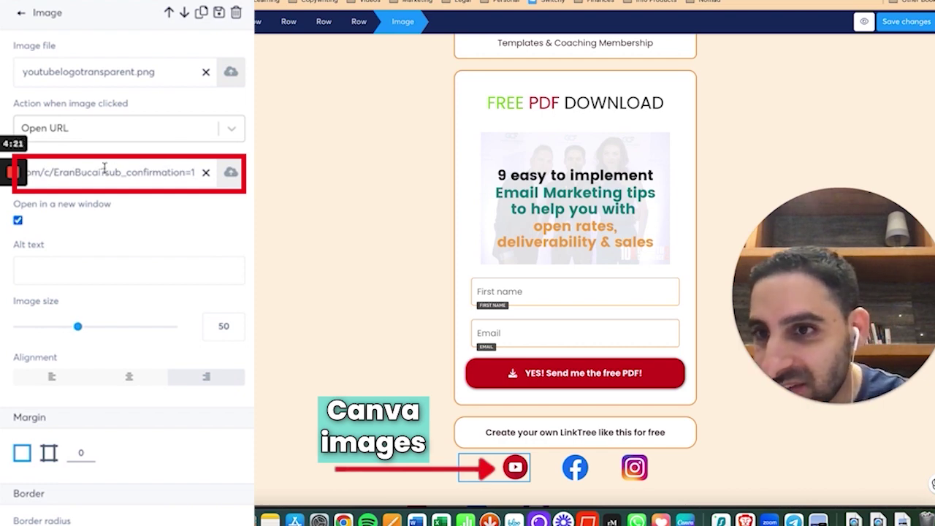
pyautogui.moveTo(101, 171); pyautogui.dragTo(165, 174)
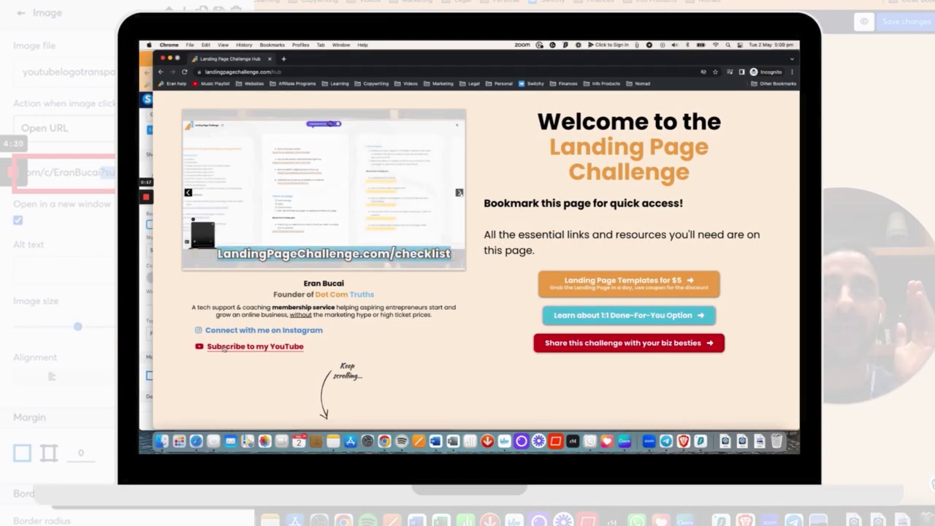
pyautogui.click(222, 348)
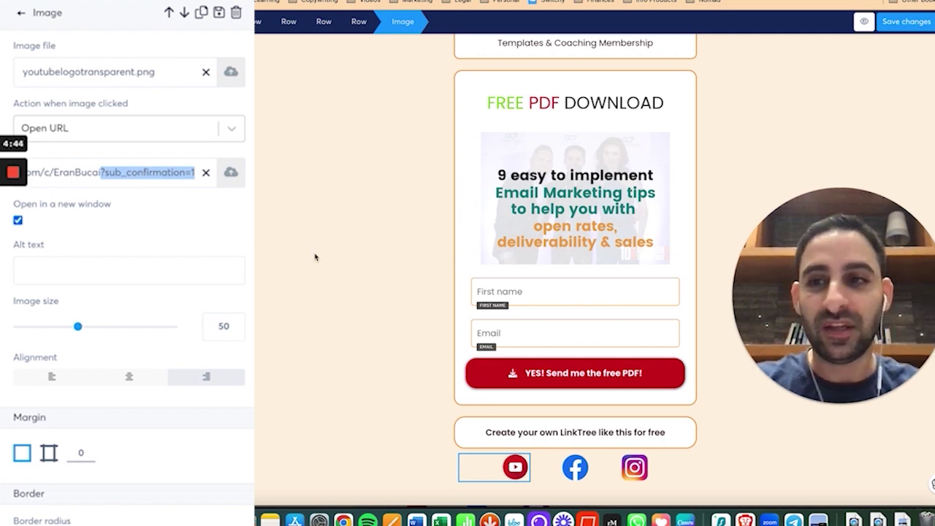
pyautogui.click(363, 324)
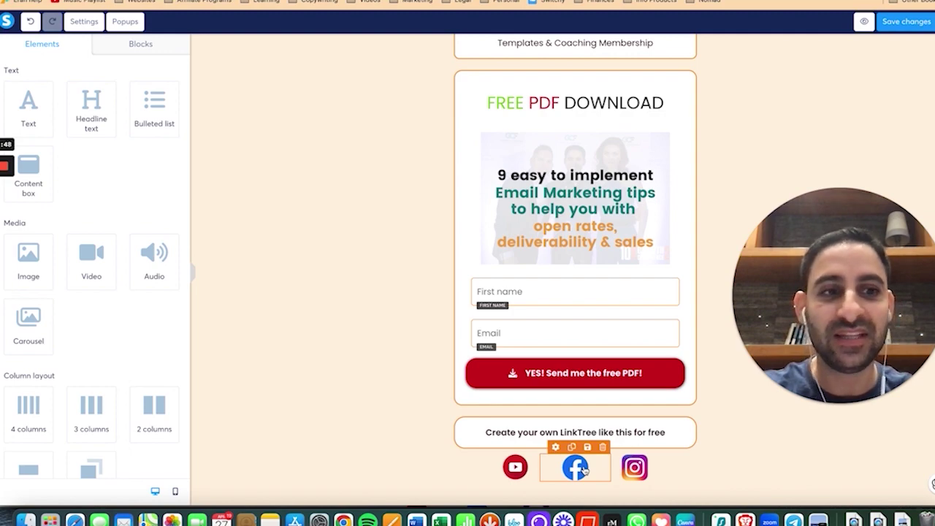
pyautogui.hotkey('ctrl', 'Tab')
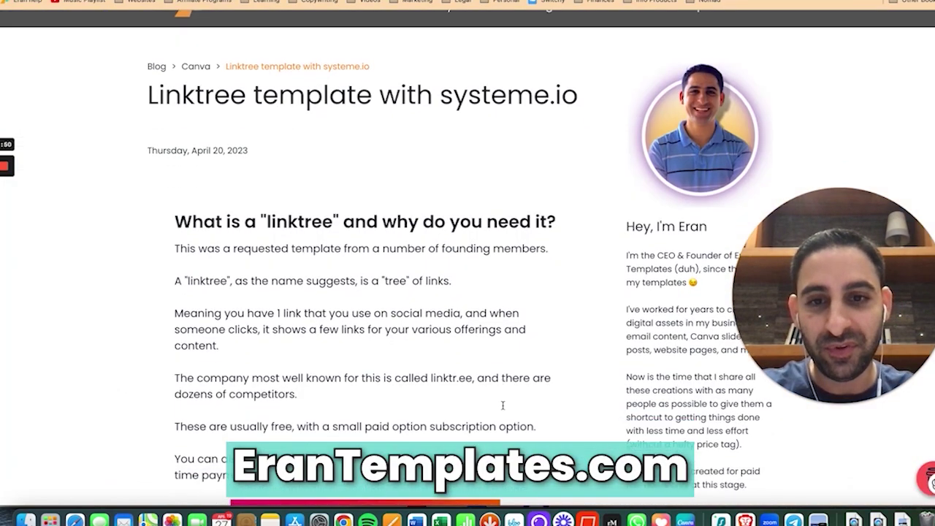
pyautogui.scroll(-20, 502, 405)
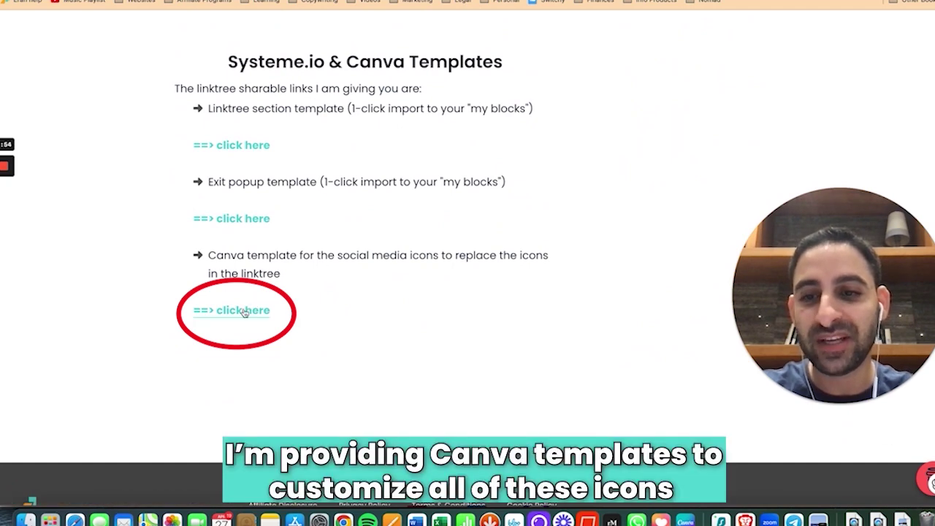
pyautogui.hotkey('ctrl', 'Tab')
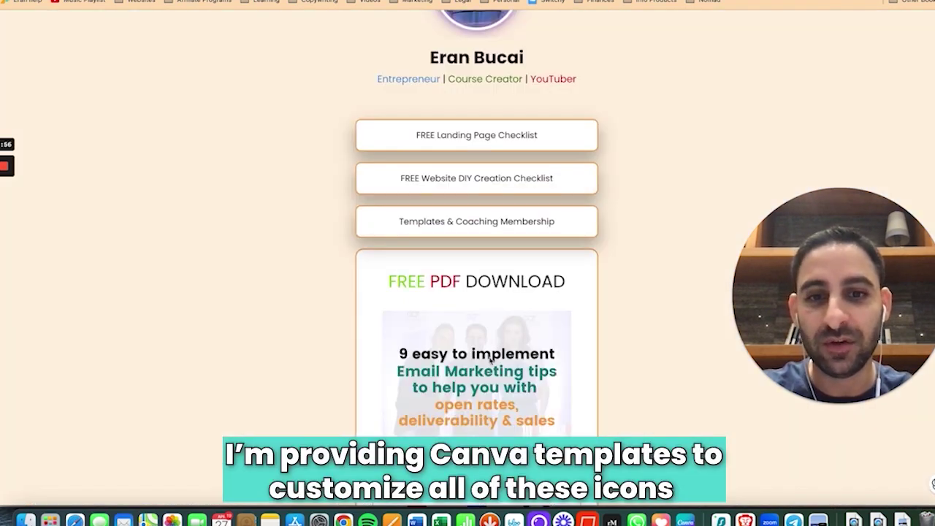
pyautogui.scroll(-5, 490, 359)
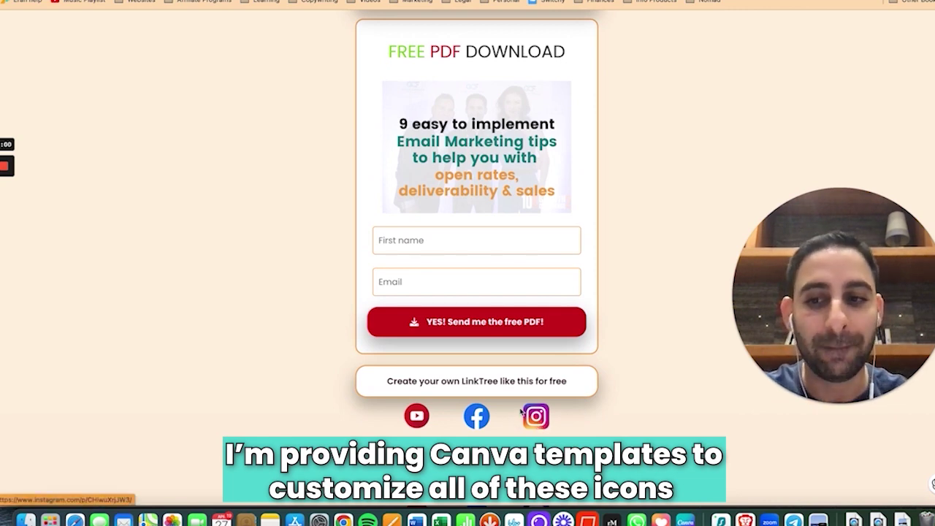
pyautogui.scroll(5, 417, 153)
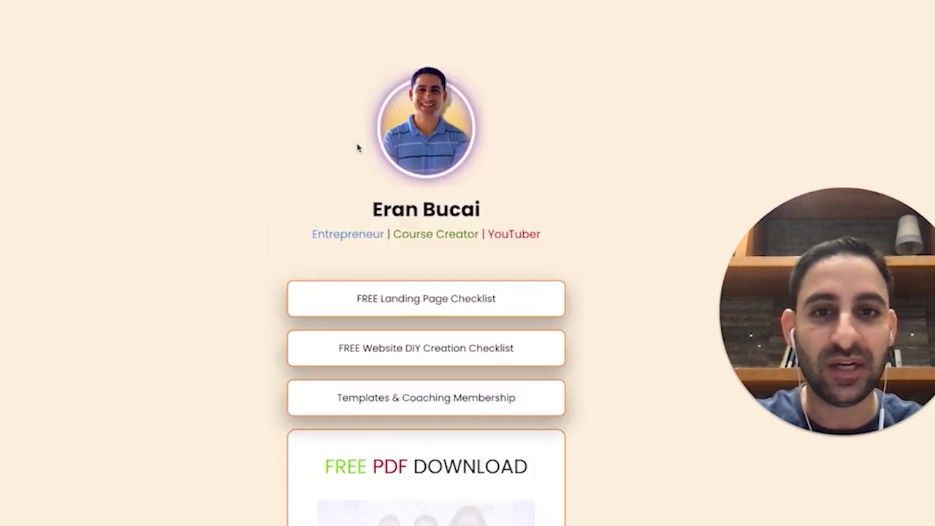
pyautogui.scroll(-5, 426, 328)
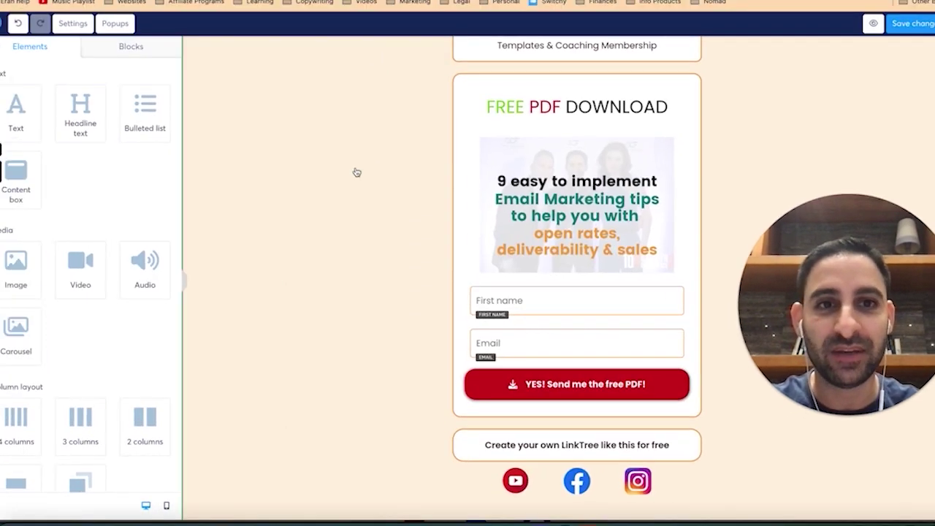
pyautogui.scroll(5, 433, 160)
pyautogui.scroll(-5, 433, 160)
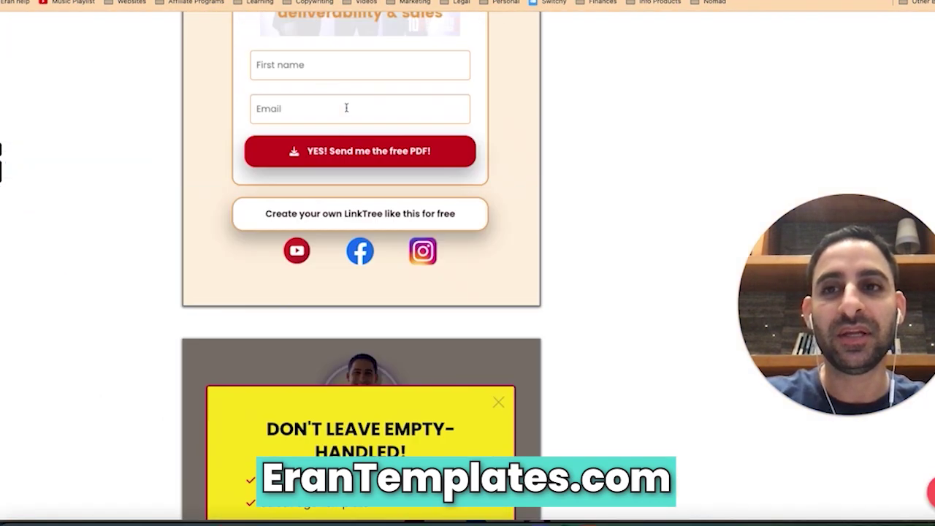
pyautogui.scroll(4, 307, 75)
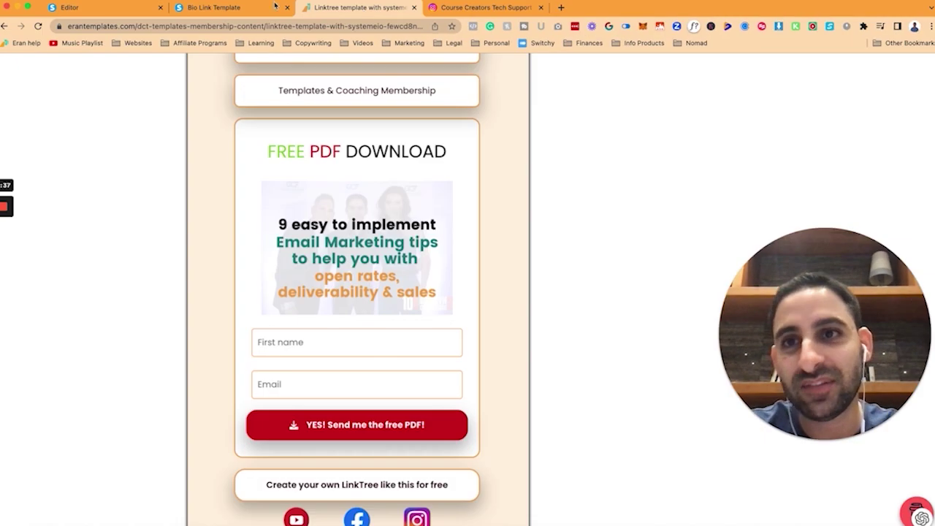
# Step: Reload the live page in the Bio Link Template tab and scroll to its opt-in form
pyautogui.click(213, 7)
pyautogui.scroll(-2, 336, 241)
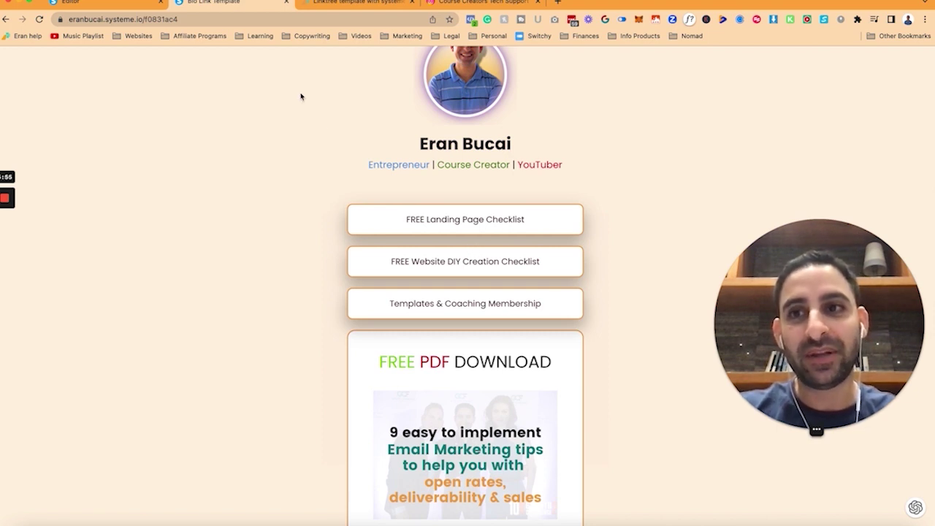
pyautogui.click(254, 19)
pyautogui.press('Return')
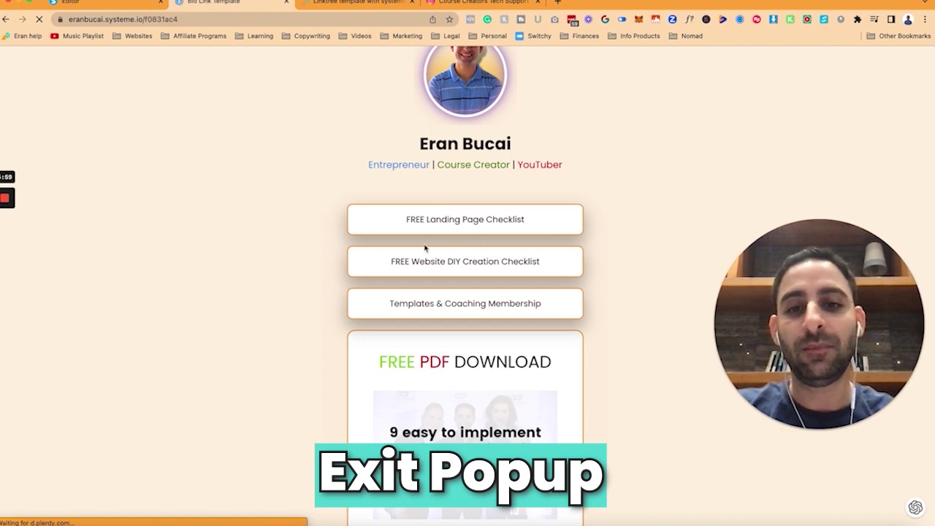
pyautogui.scroll(-5, 553, 396)
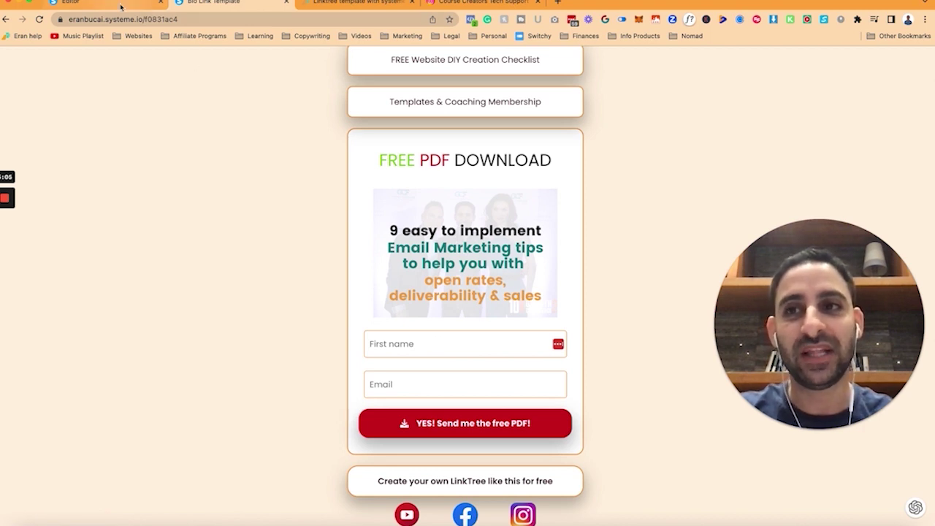
# Step: Open the LinkTree funnel settings, keep the default systeme.io subdomain, and close the dialog
pyautogui.click(122, 5)
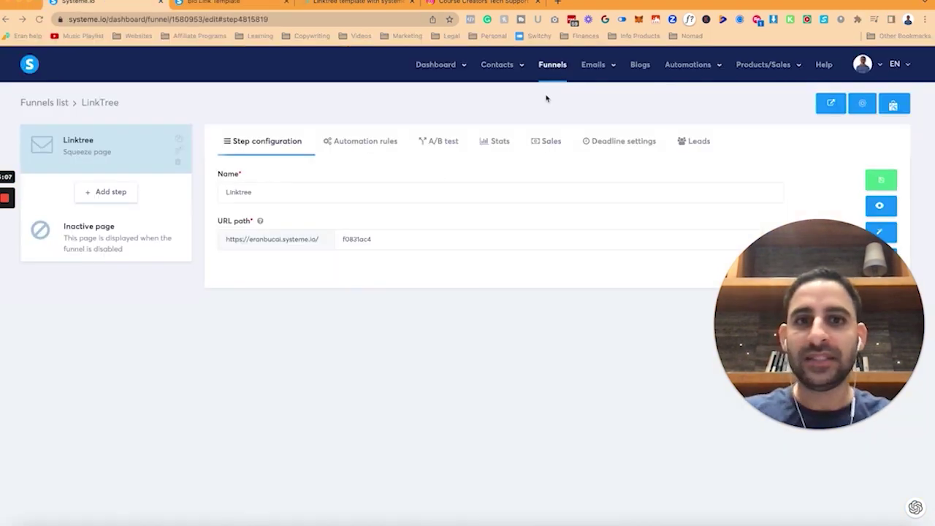
pyautogui.click(863, 105)
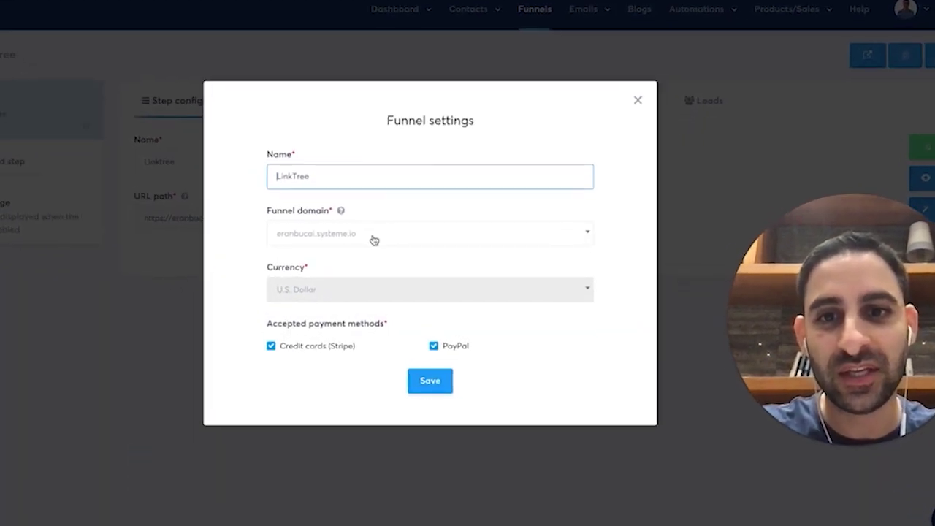
pyautogui.click(417, 252)
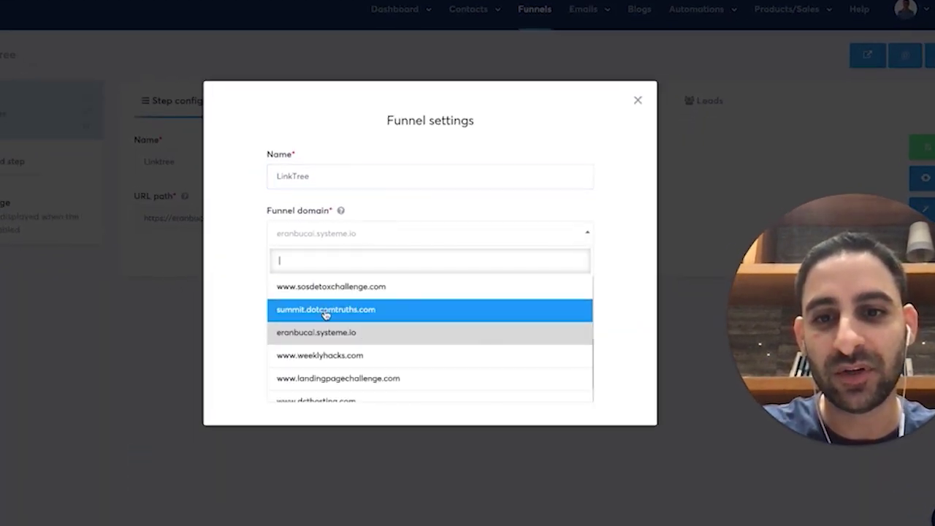
pyautogui.click(257, 282)
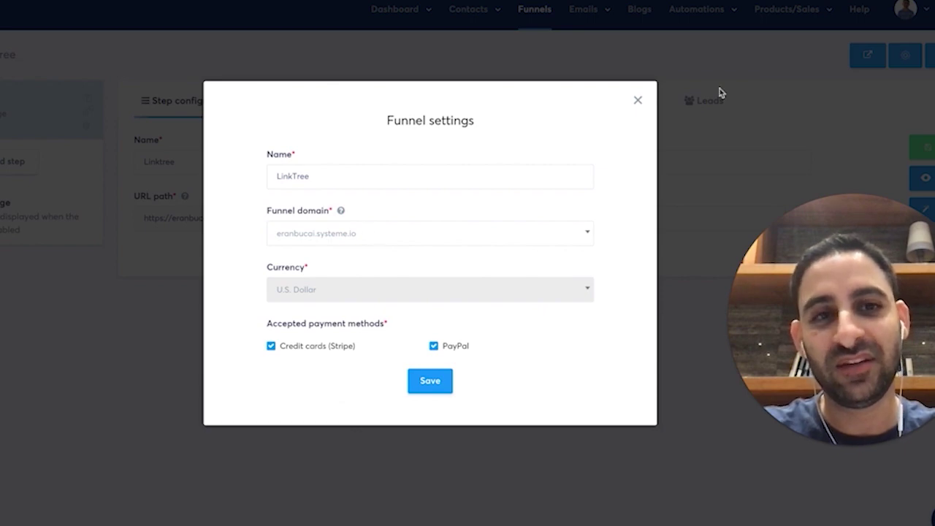
pyautogui.click(638, 102)
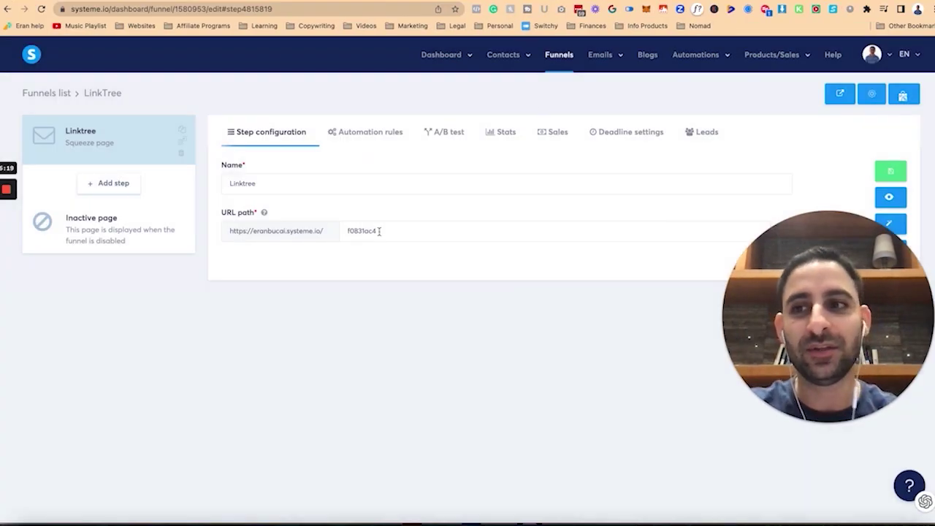
pyautogui.moveTo(6, 206)
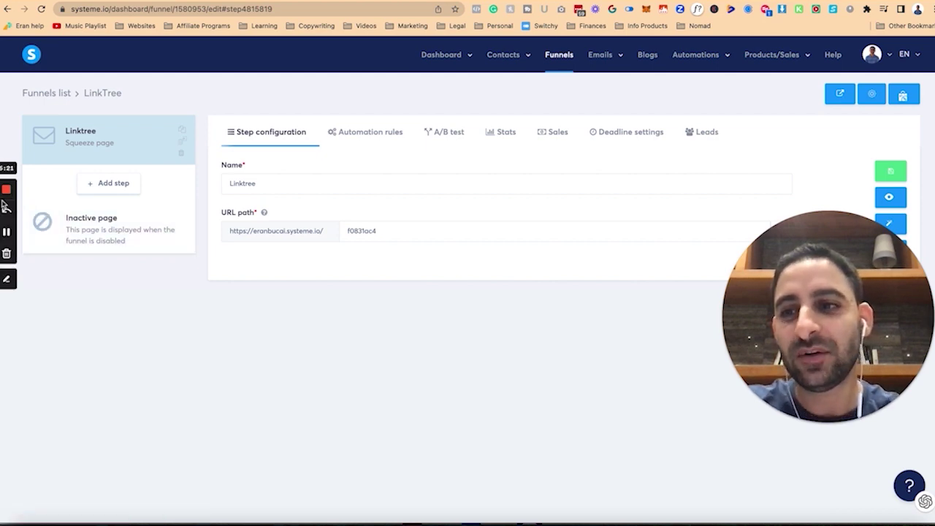